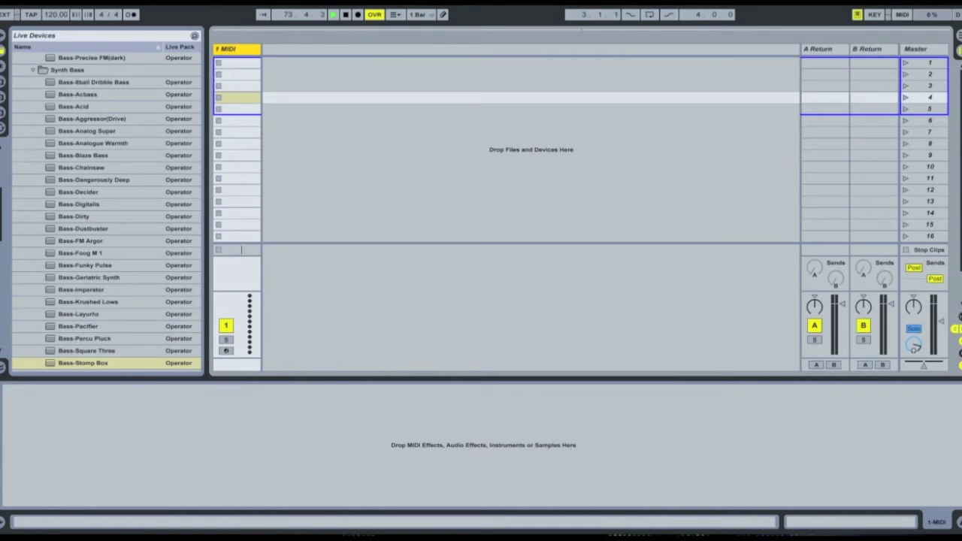
# Reveal the MIDI track's I/O settings and set monitoring to In, keeping MIDI From on All Ins.
pyautogui.click(956, 316)
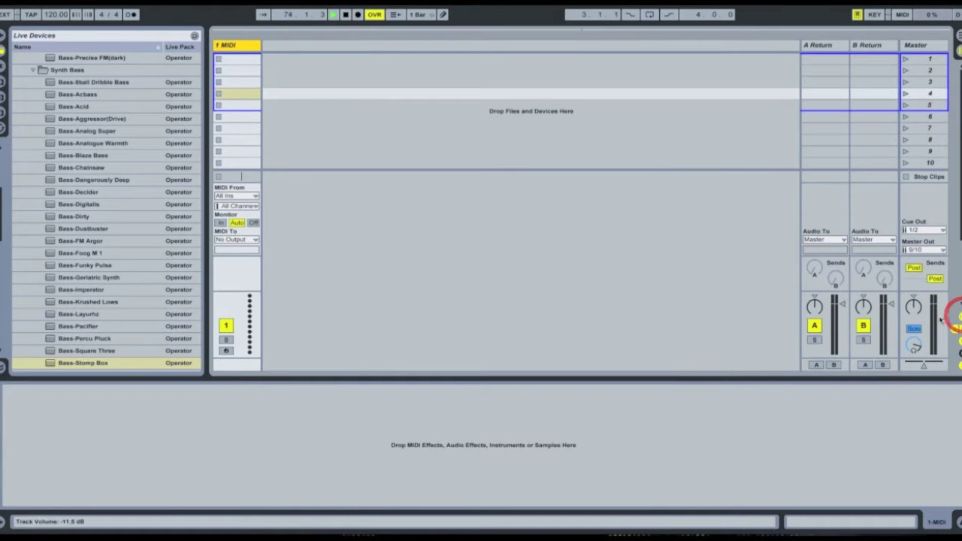
pyautogui.click(222, 223)
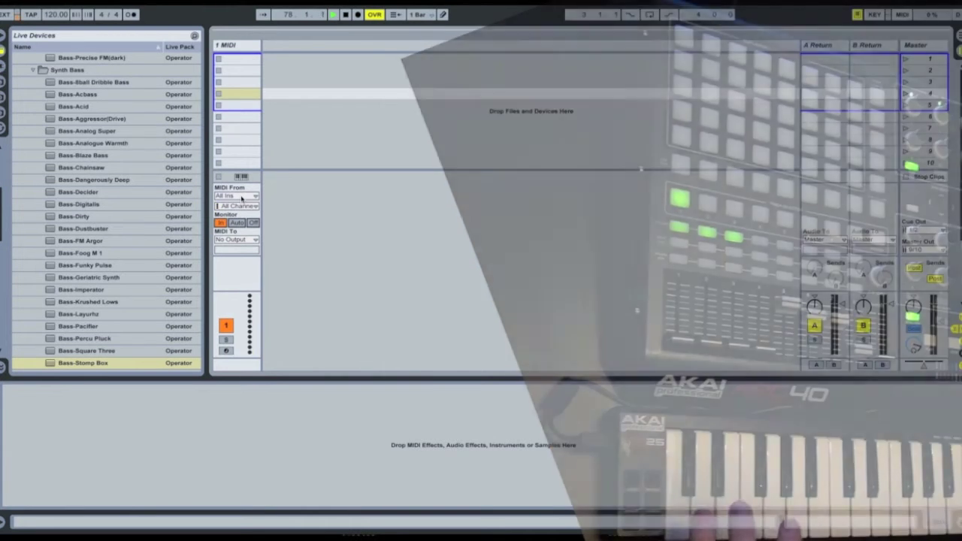
pyautogui.click(242, 196)
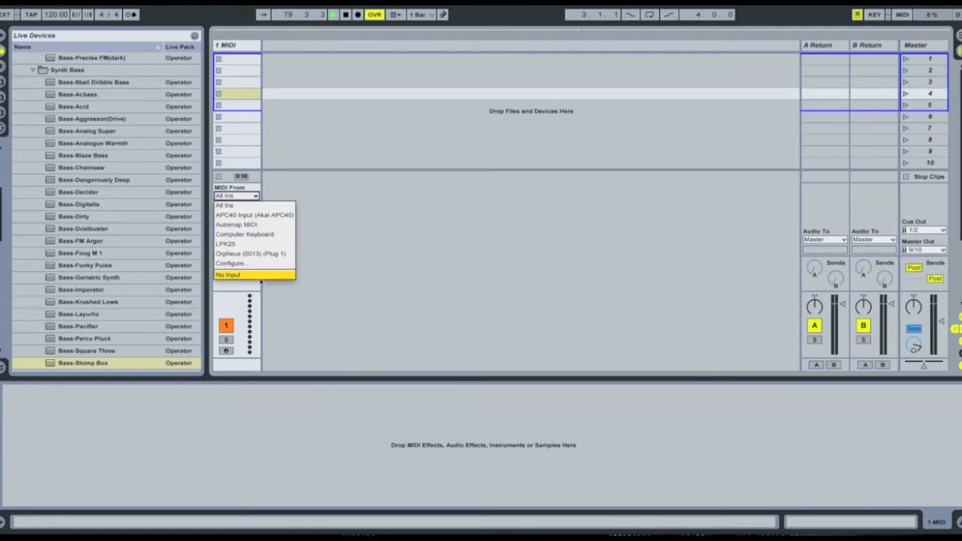
pyautogui.click(409, 253)
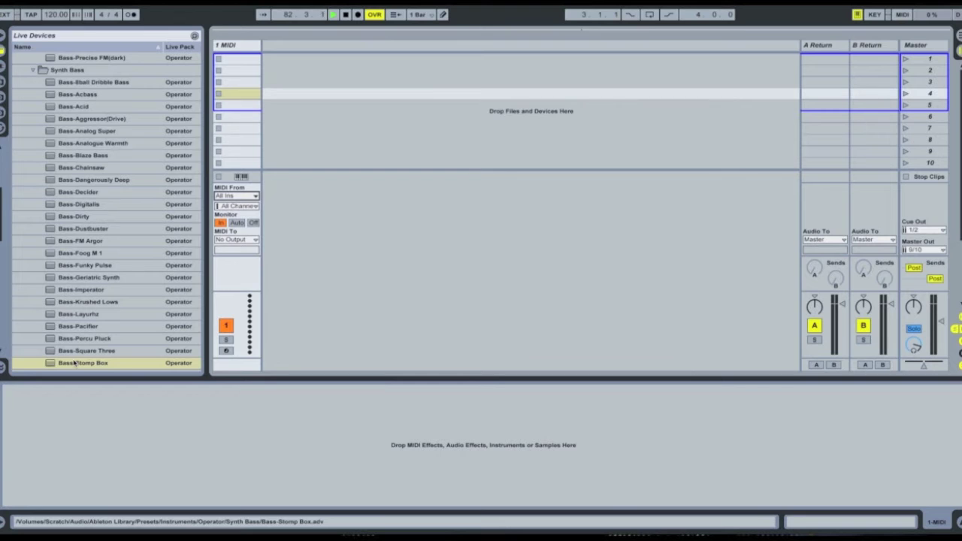
# Load the Bass-Stomp Box preset onto the track and group it into an Instrument Rack.
pyautogui.moveTo(76, 363); pyautogui.dragTo(113, 391)
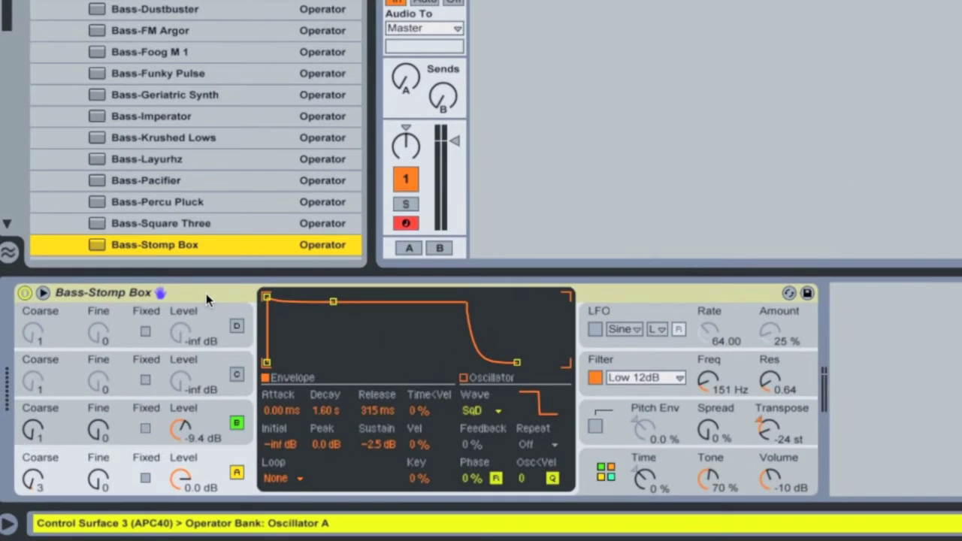
pyautogui.click(206, 294)
pyautogui.press('super+g')
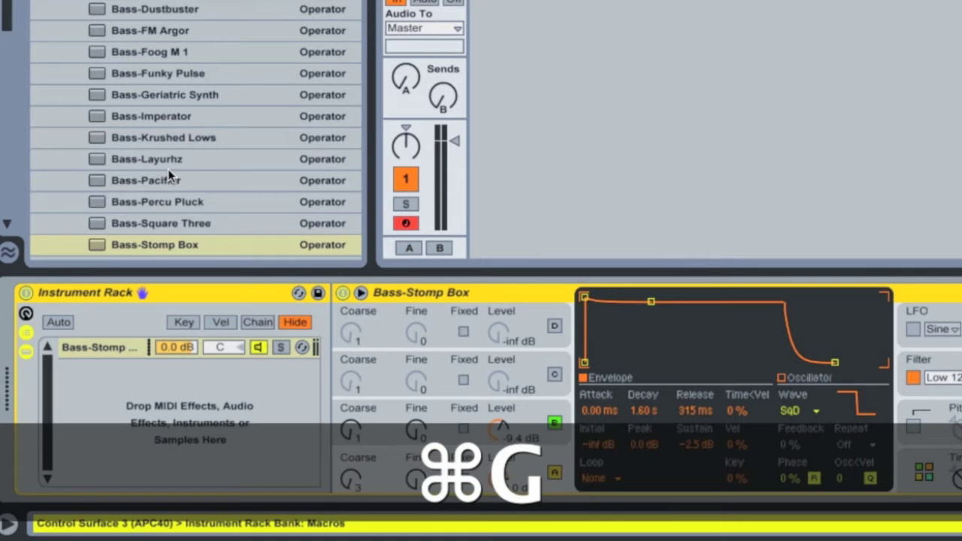
# Add Bass-Imperator, Bass-Geriatric Synth and Bass-Foog M 1 as further rack chains.
pyautogui.click(171, 158)
pyautogui.moveTo(171, 115); pyautogui.dragTo(236, 410)
pyautogui.click(191, 96)
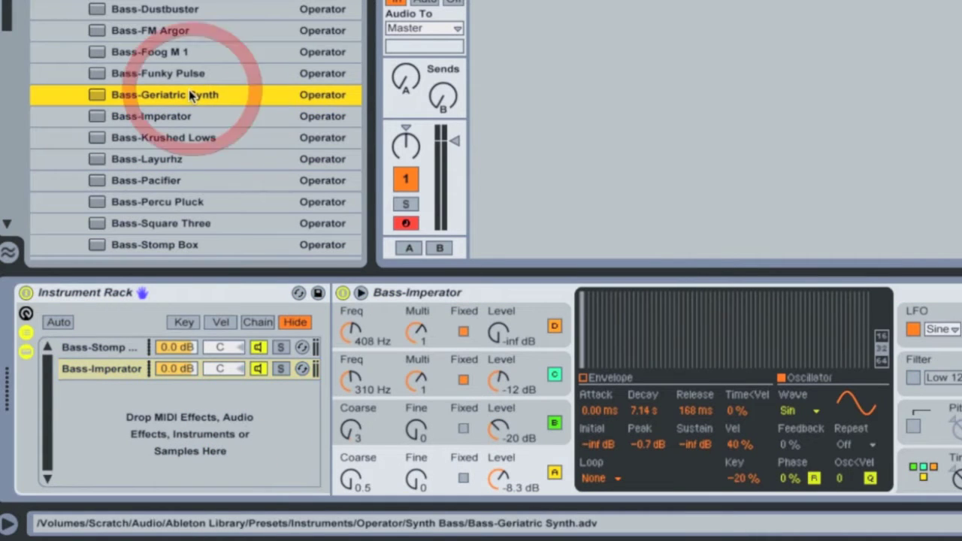
pyautogui.moveTo(192, 95); pyautogui.dragTo(223, 397)
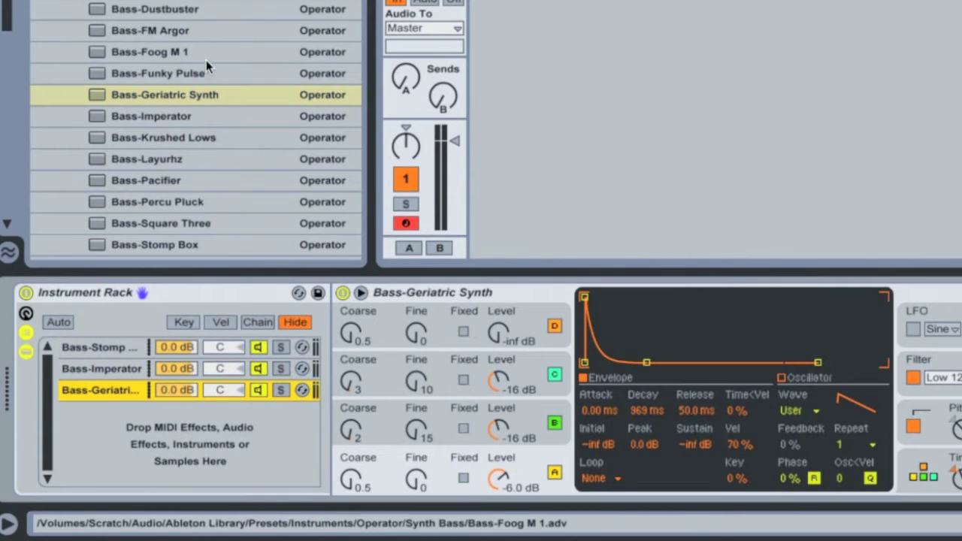
pyautogui.moveTo(208, 52); pyautogui.dragTo(218, 440)
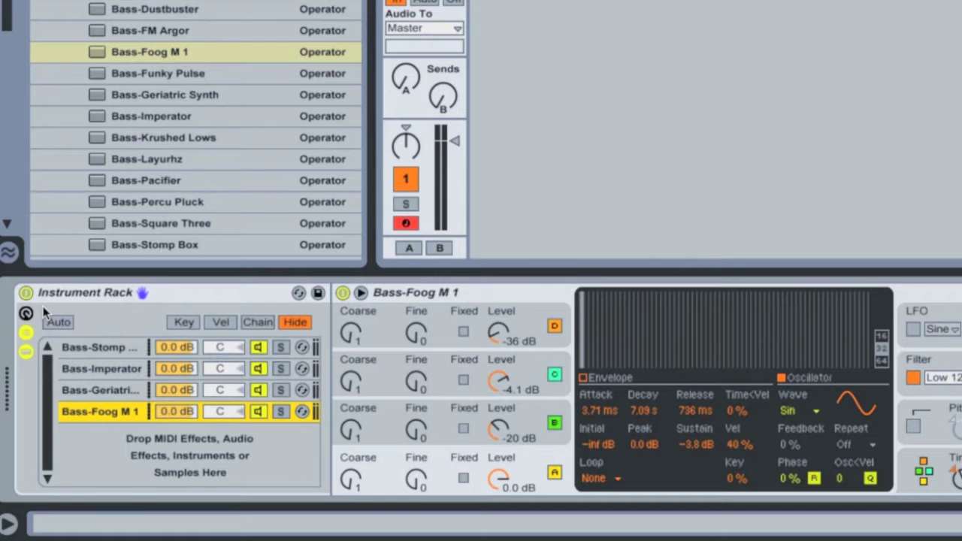
# Show the rack's chain zone editor, then hide it again.
pyautogui.click(258, 321)
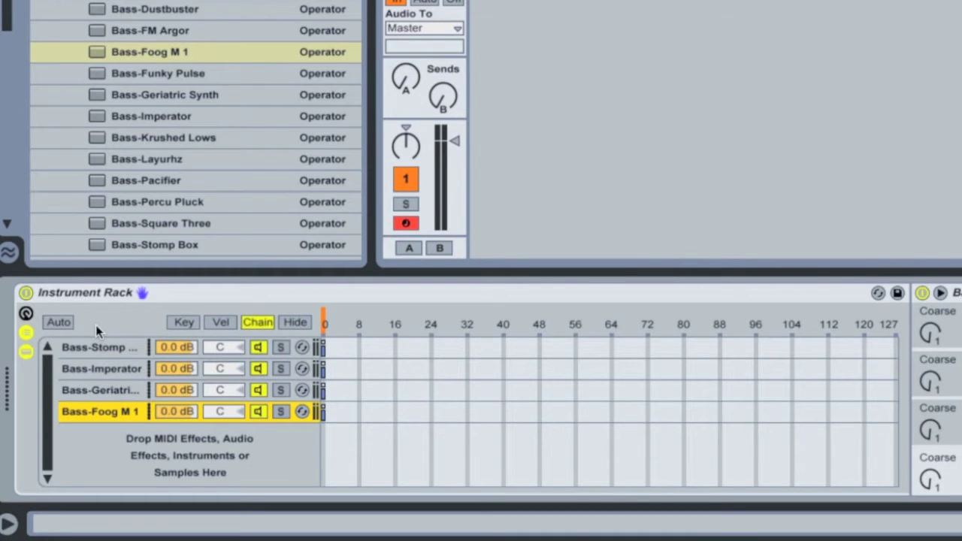
pyautogui.click(292, 322)
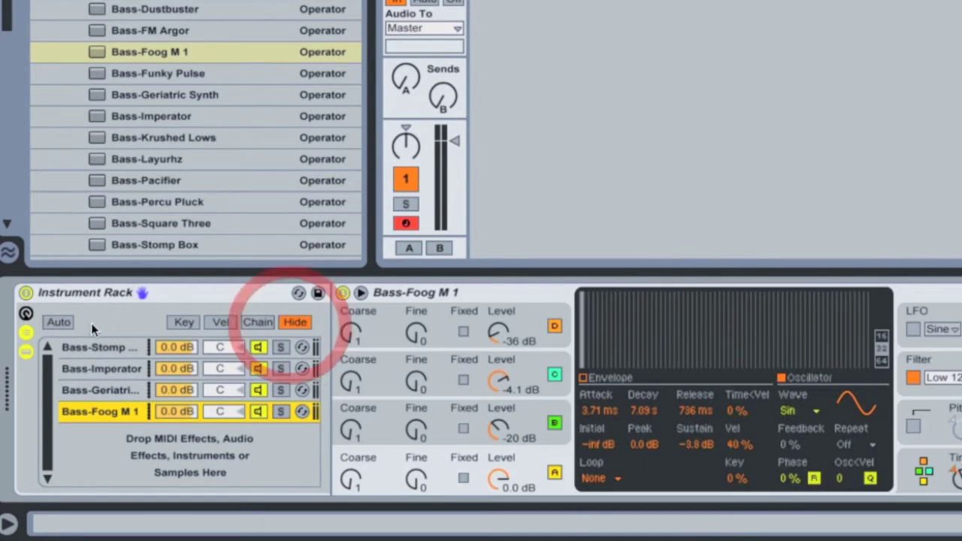
# Map Macros 1–4 to the chain activators of Bass-Stomp Box, Bass-Imperator, Bass-Geriatric Synth and Bass-Foog M 1.
pyautogui.click(26, 315)
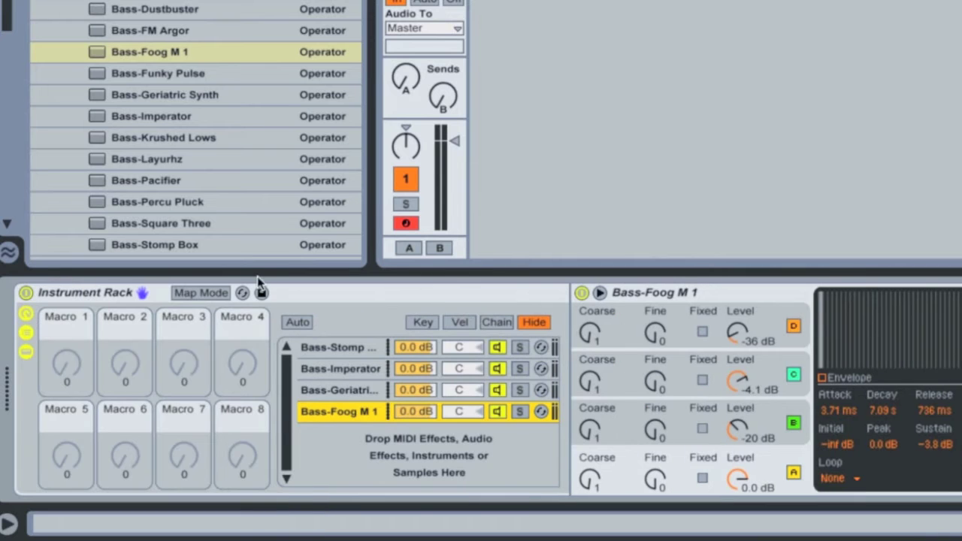
pyautogui.click(211, 296)
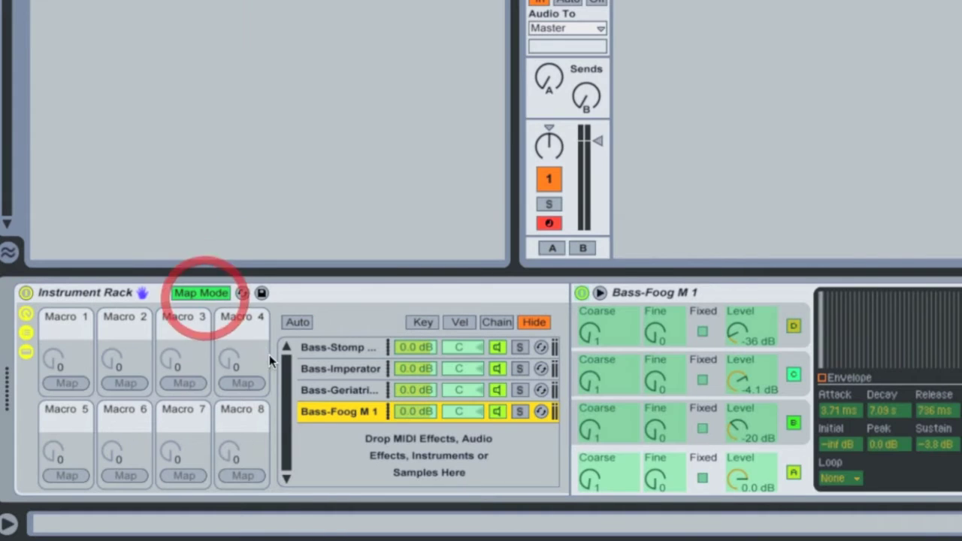
pyautogui.click(496, 347)
pyautogui.click(66, 383)
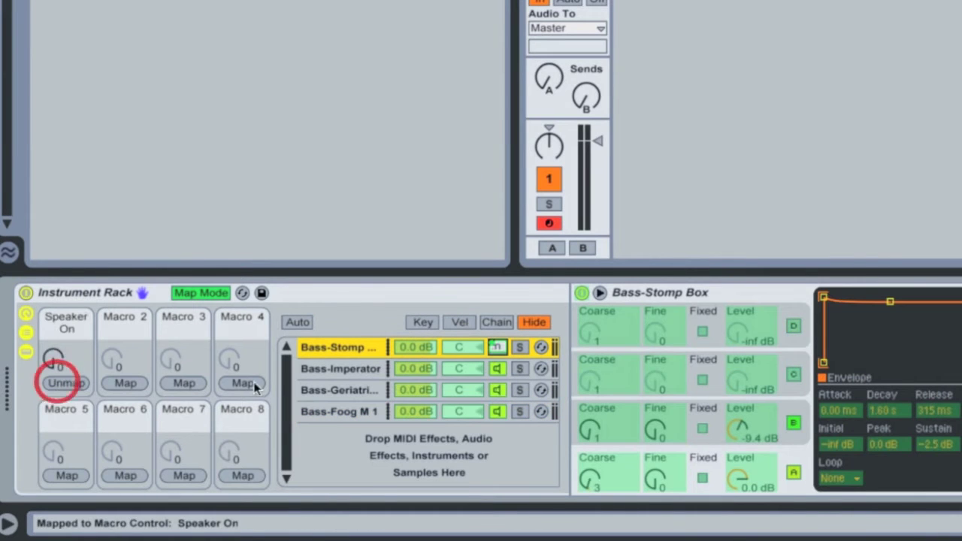
pyautogui.click(497, 368)
pyautogui.click(132, 384)
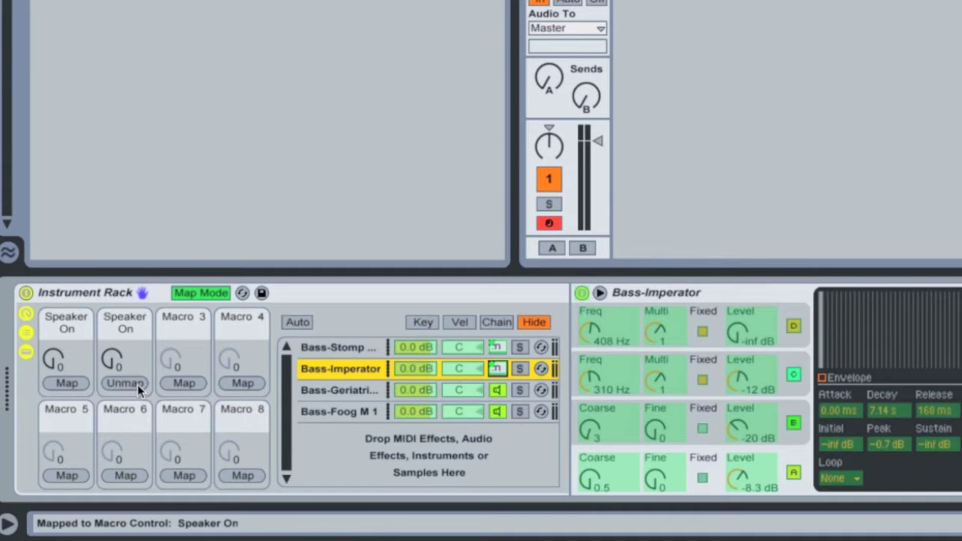
pyautogui.click(501, 390)
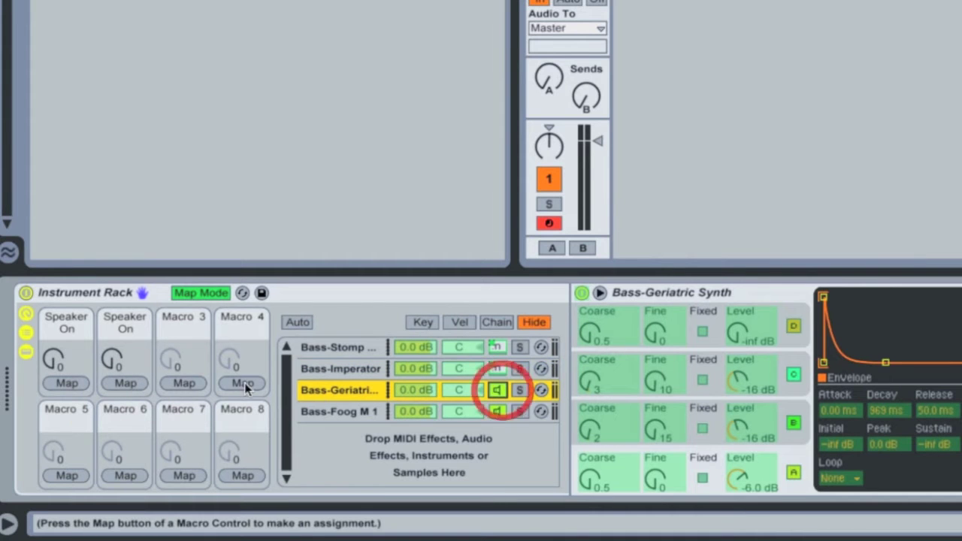
pyautogui.click(181, 384)
pyautogui.click(497, 411)
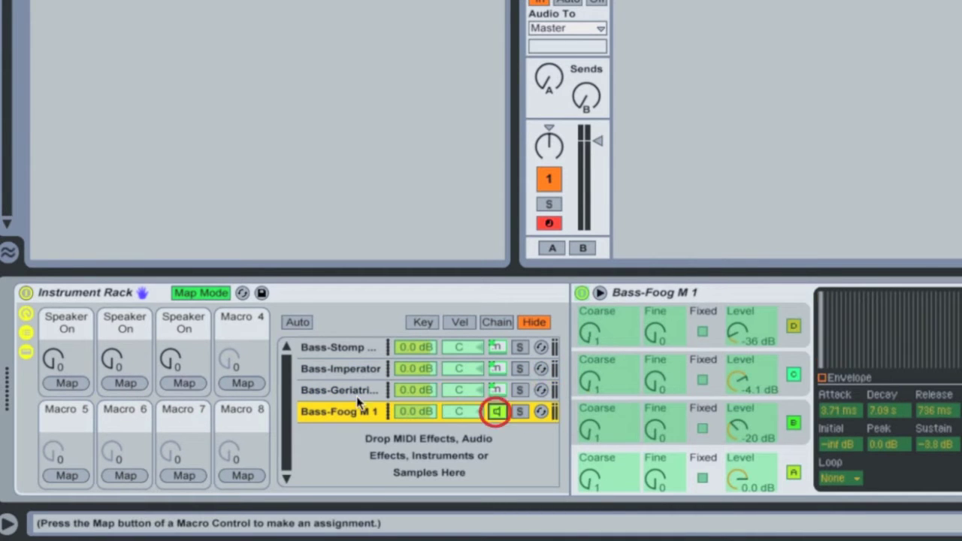
pyautogui.click(257, 385)
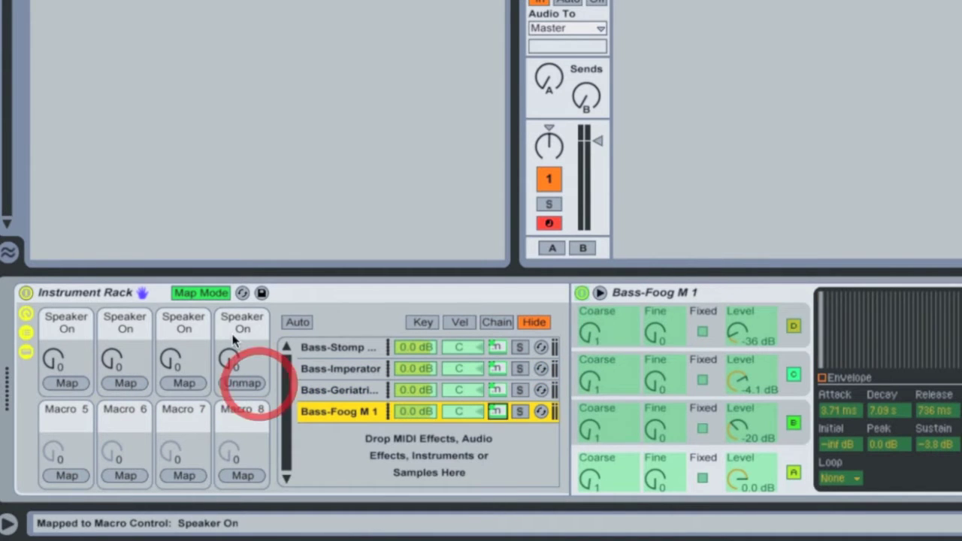
pyautogui.click(214, 295)
# Rename Macro 1 to 'Synth 1' and Macro 2 to 'Synth 2'.
pyautogui.click(60, 329)
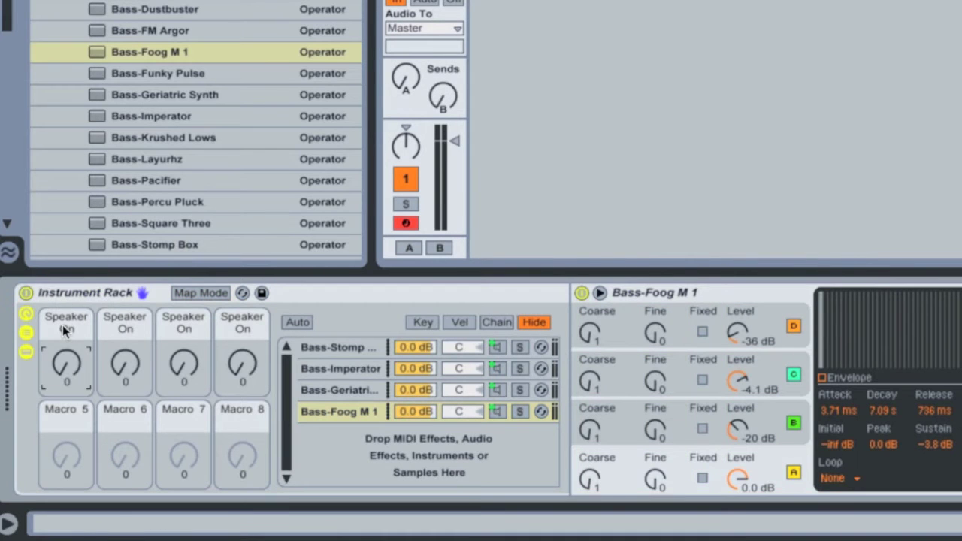
pyautogui.press('super+r')
pyautogui.write('Synth 1')
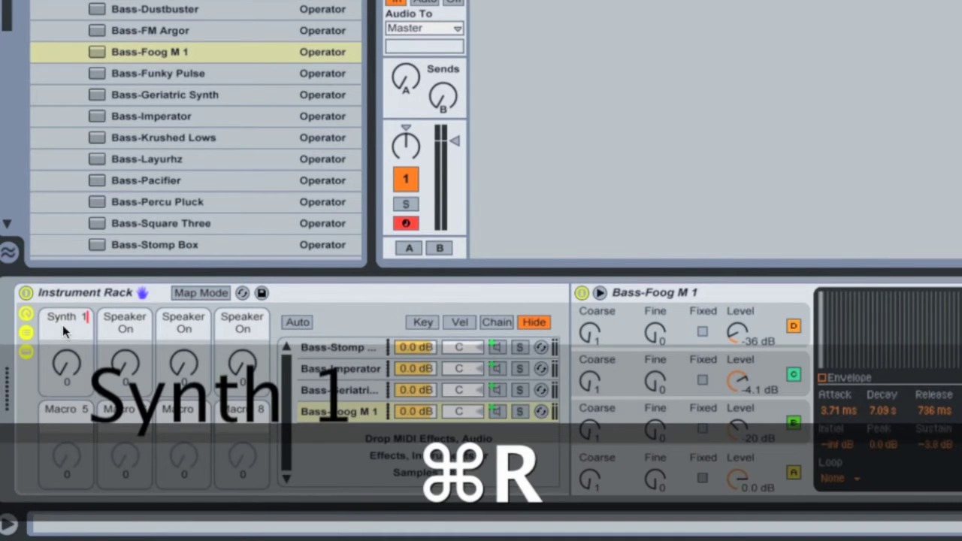
pyautogui.press('Return')
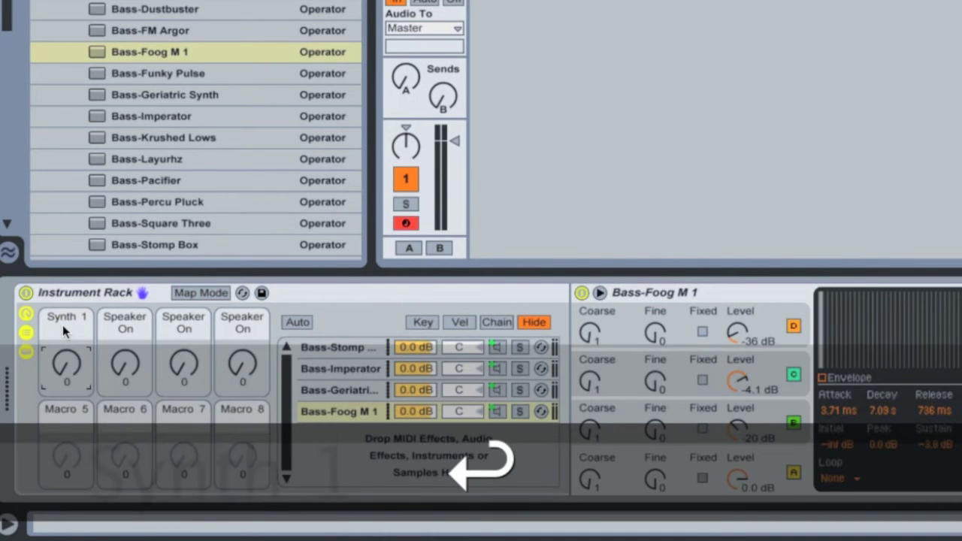
pyautogui.click(125, 329)
pyautogui.press('super+r')
pyautogui.write('Synth 2')
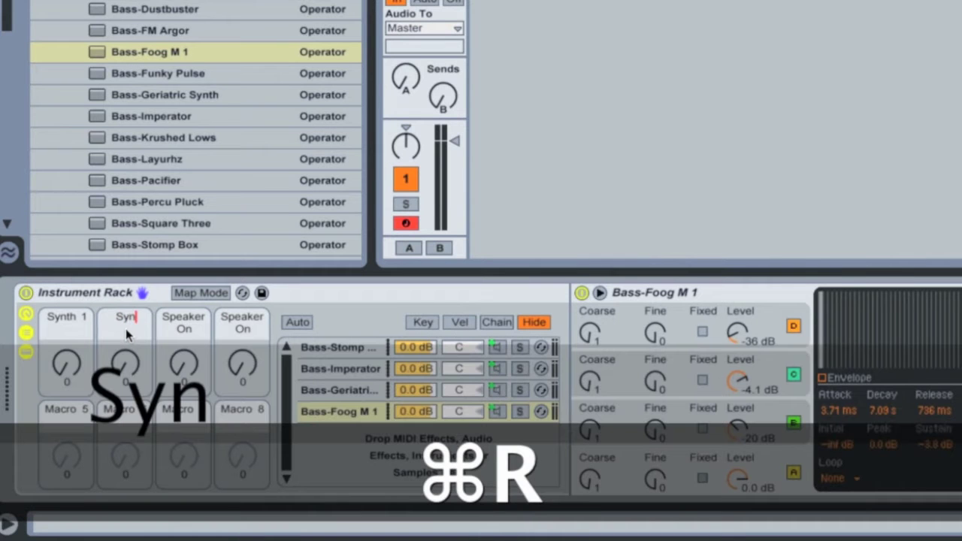
pyautogui.press('Return')
# Rename Macro 3 to 'Synth 3' and Macro 4 to 'synth 4'.
pyautogui.click(180, 329)
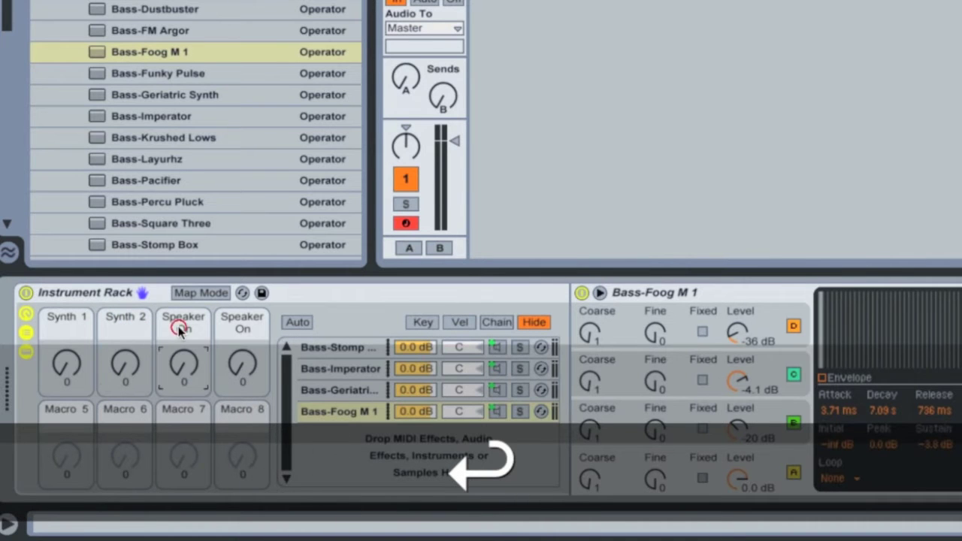
pyautogui.press('super+r')
pyautogui.write('Synth')
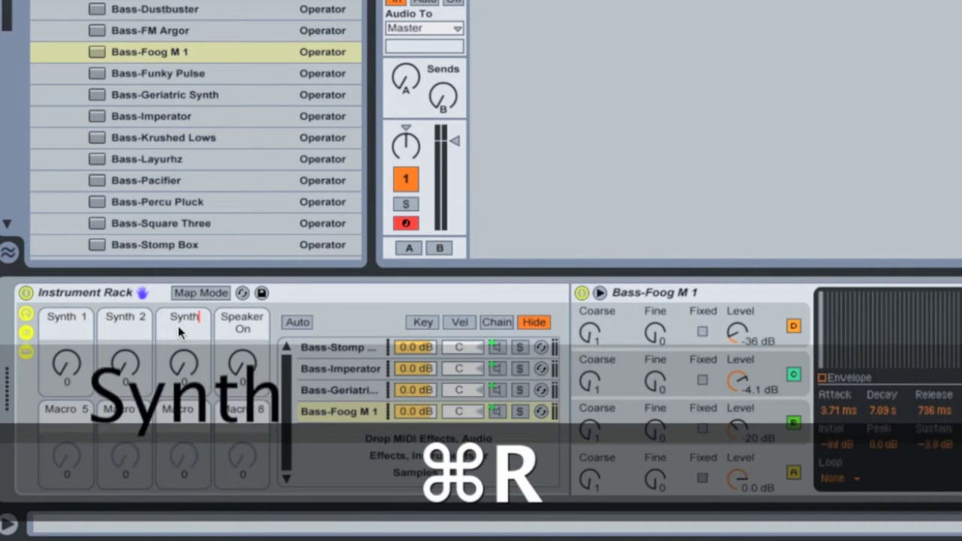
pyautogui.write(' 3')
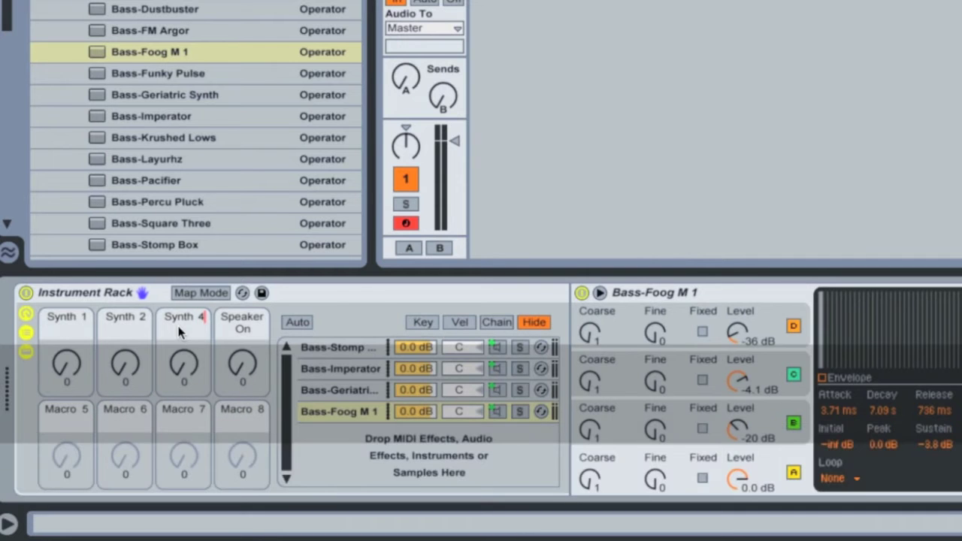
pyautogui.press('Return')
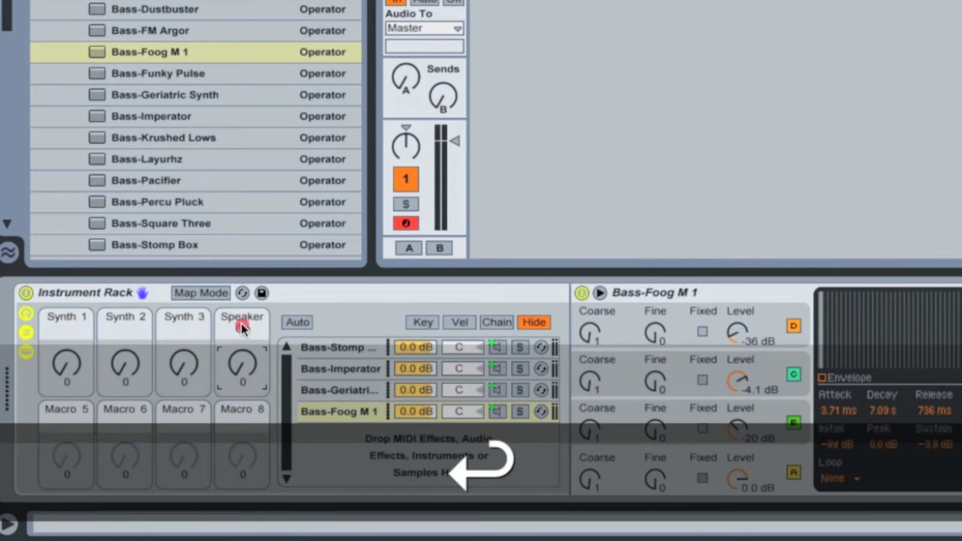
pyautogui.press('super+r')
pyautogui.write('synth')
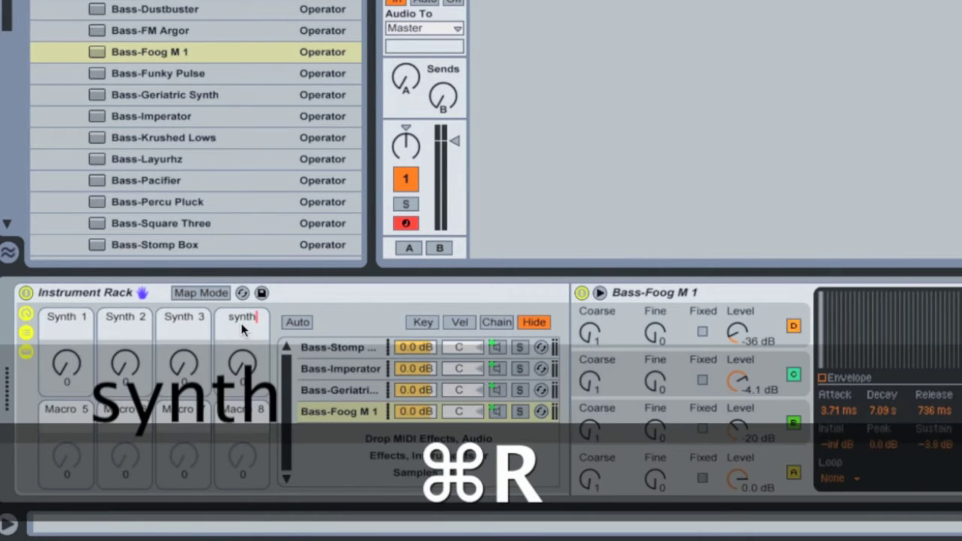
pyautogui.write(' 4')
pyautogui.press('Return')
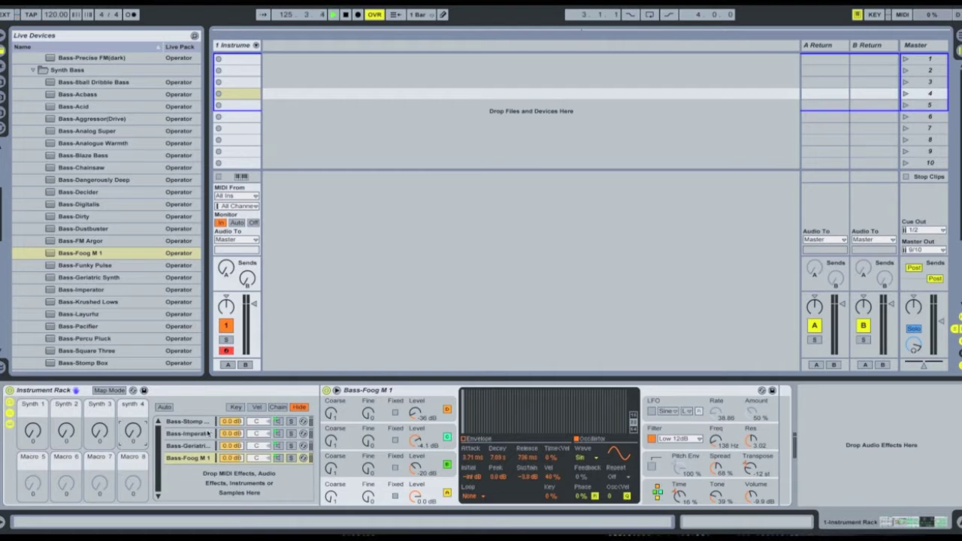
# Create an empty MIDI clip in track 1's first slot and display its envelopes.
pyautogui.doubleClick(244, 63)
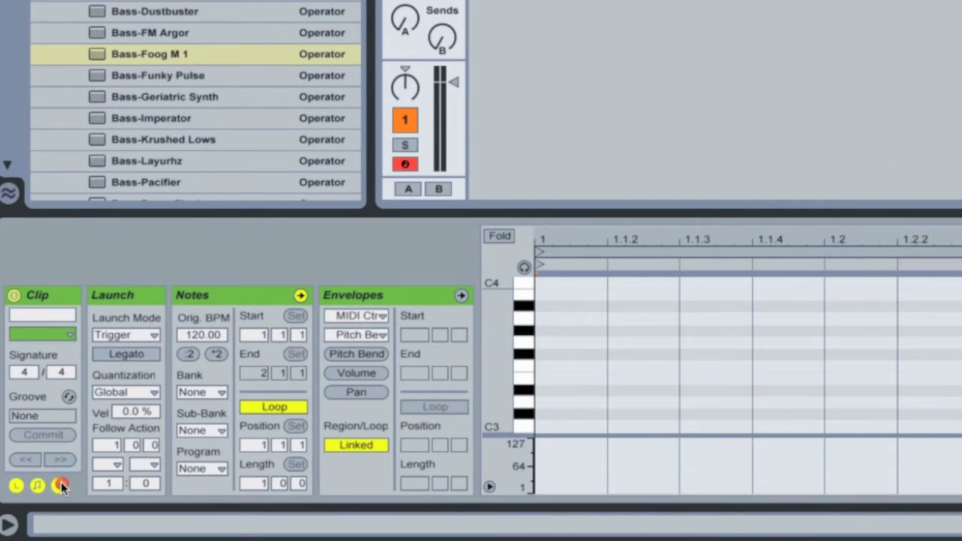
pyautogui.click(60, 486)
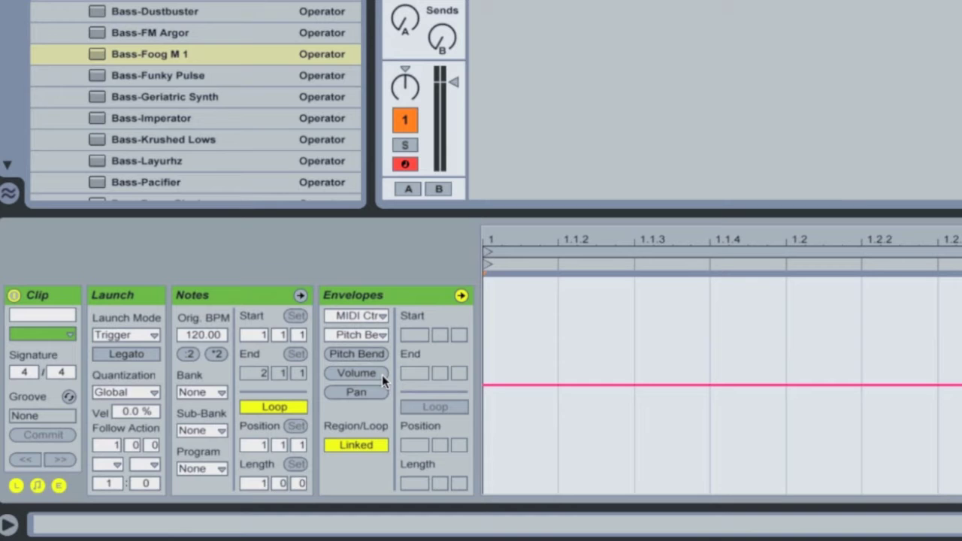
# Choose Instrument Rack as the envelope device and select the Synth 1 macro envelope.
pyautogui.click(368, 335)
pyautogui.click(368, 335)
pyautogui.click(369, 314)
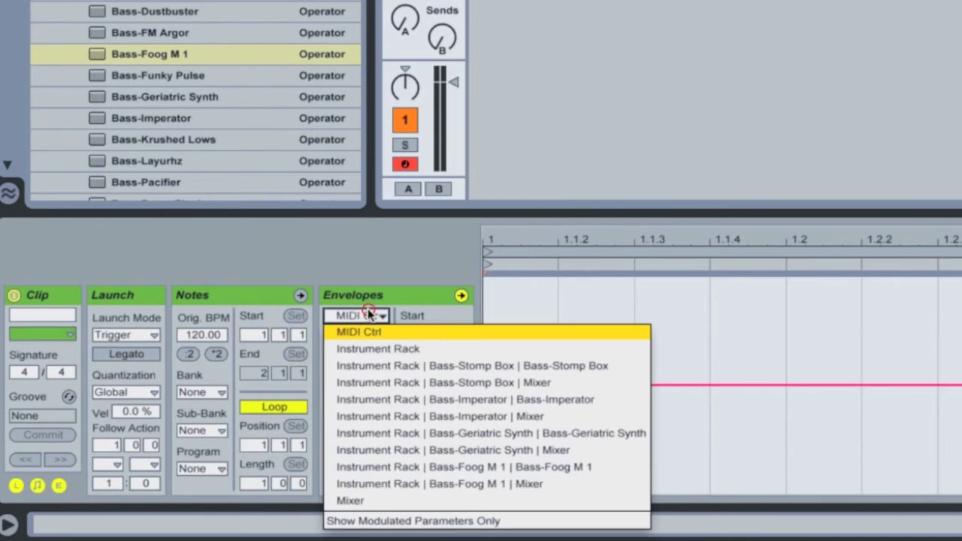
pyautogui.click(368, 348)
pyautogui.click(368, 336)
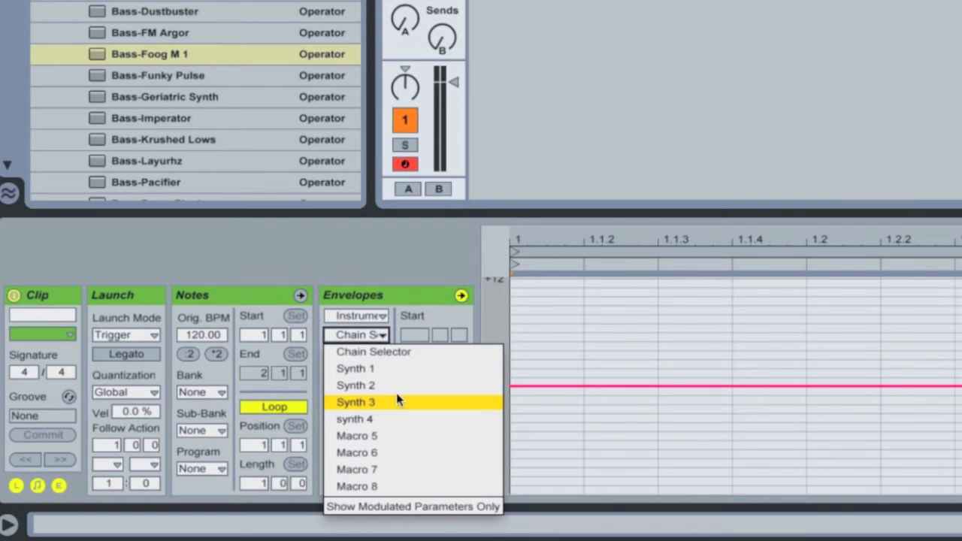
pyautogui.click(396, 368)
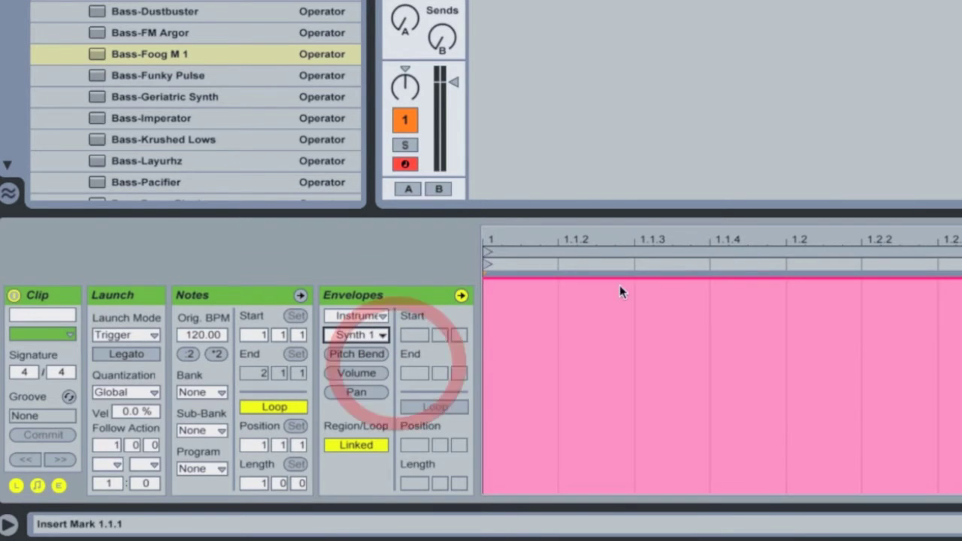
# Step through the Synth 2, Synth 3 and synth 4 envelopes, pulling synth 4 down to 0%.
pyautogui.click(379, 337)
pyautogui.click(369, 385)
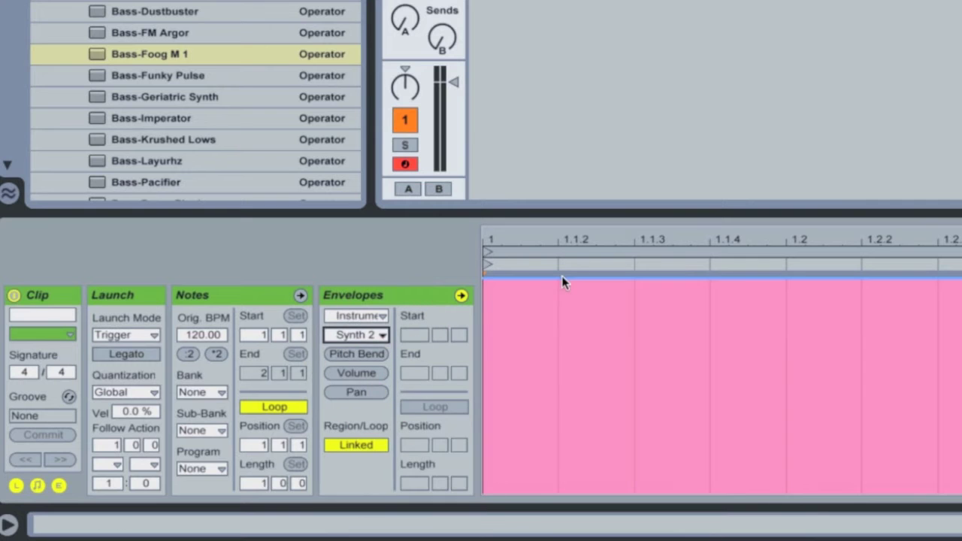
pyautogui.click(359, 333)
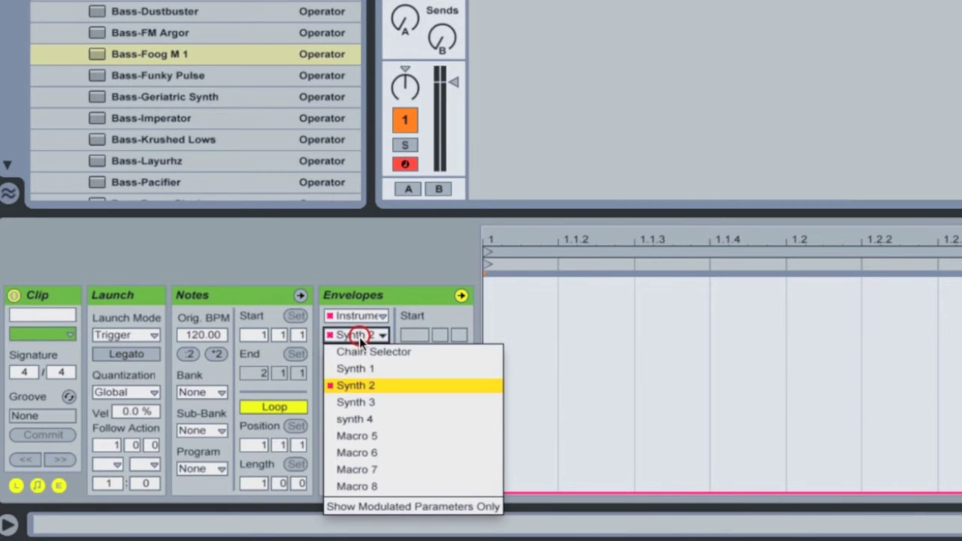
pyautogui.click(359, 401)
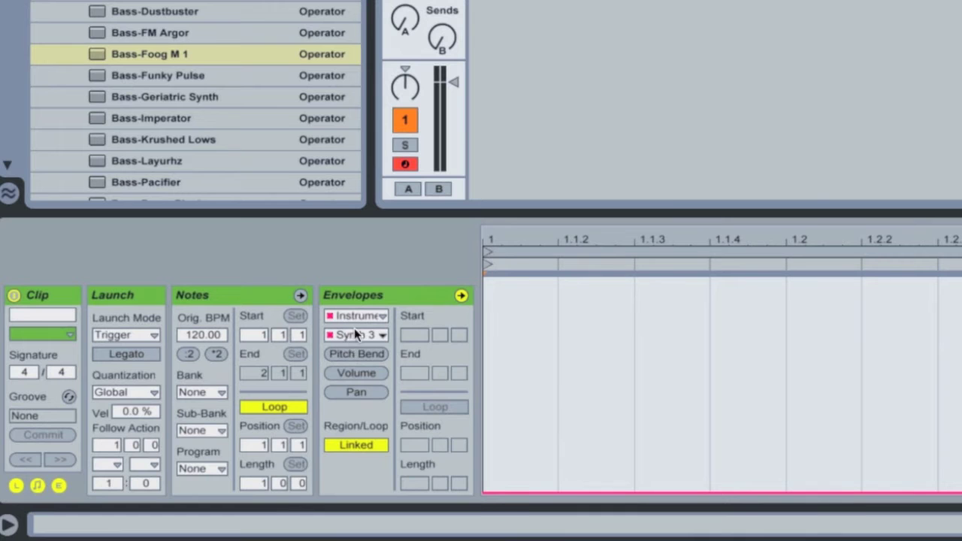
pyautogui.click(356, 335)
pyautogui.click(354, 416)
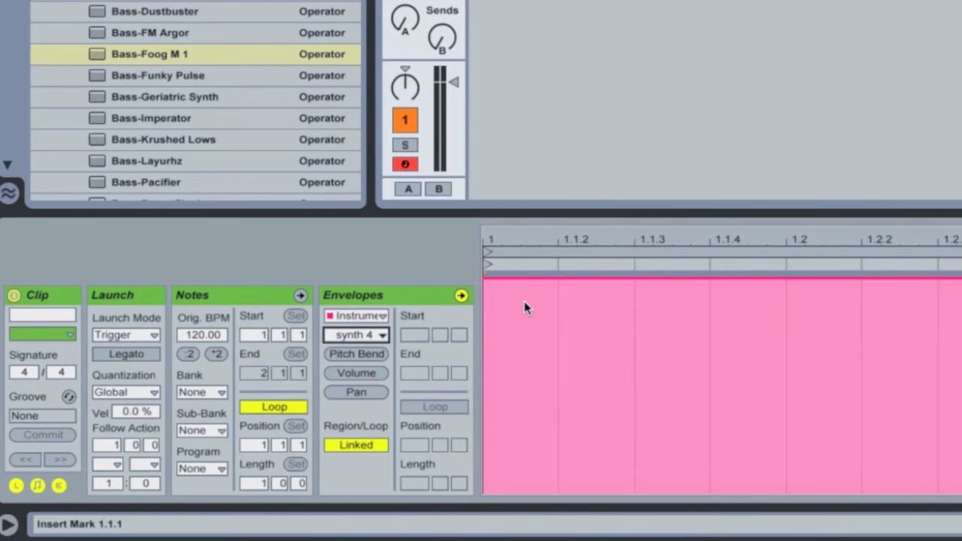
pyautogui.moveTo(526, 280); pyautogui.dragTo(496, 421)
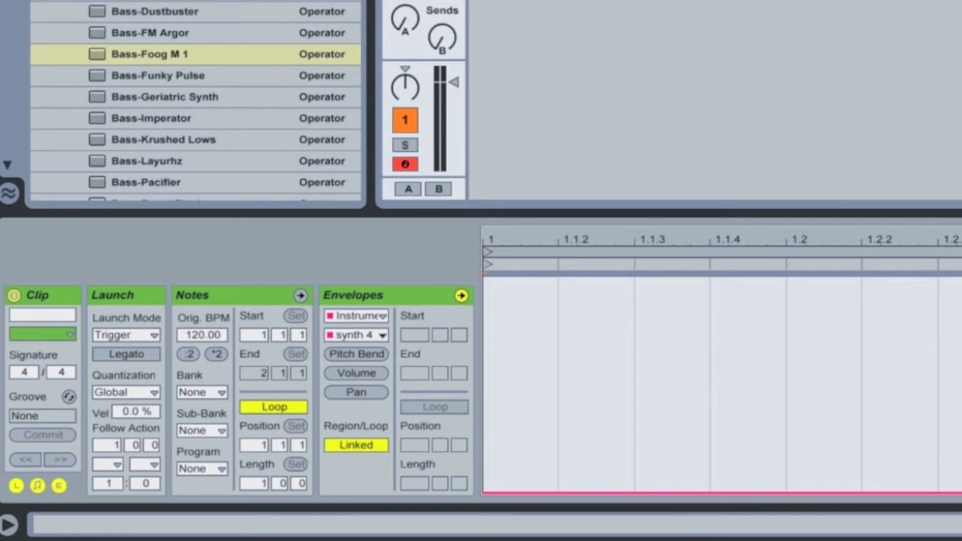
pyautogui.hotkey('shift', 'Tab')
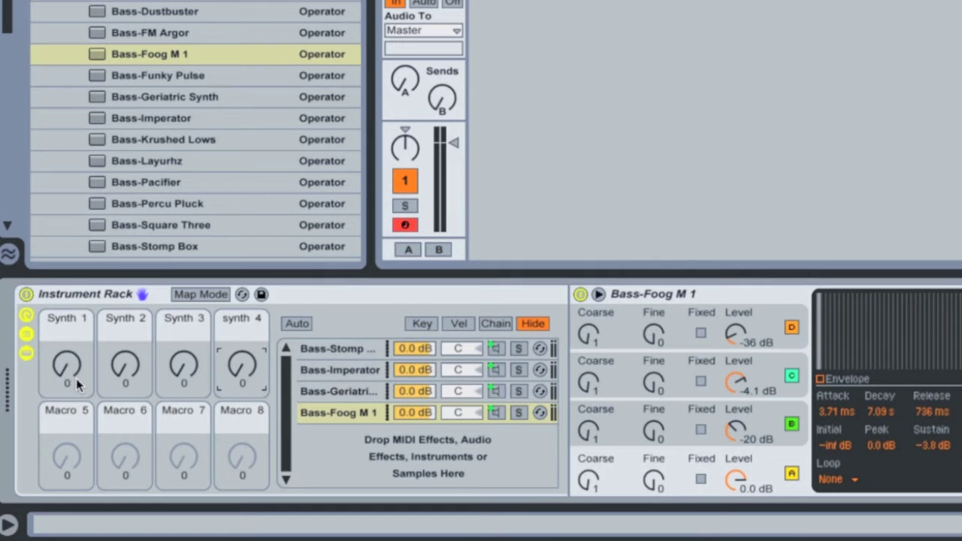
# Turn the Synth 2 macro knob up to 127.
pyautogui.moveTo(121, 381); pyautogui.dragTo(231, 361)
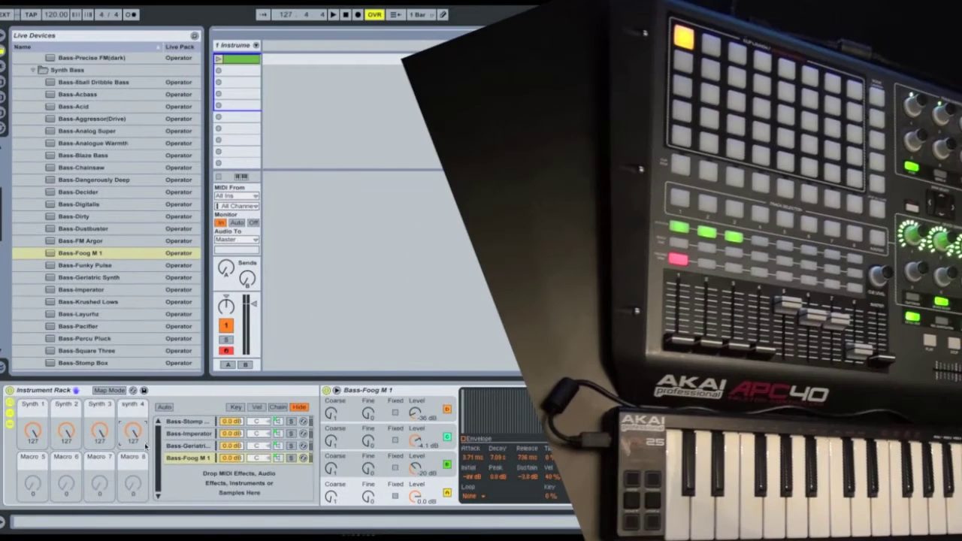
# Duplicate the first clip into slots 2–4 with Cmd+D and select clip 2 with its envelopes.
pyautogui.click(242, 62)
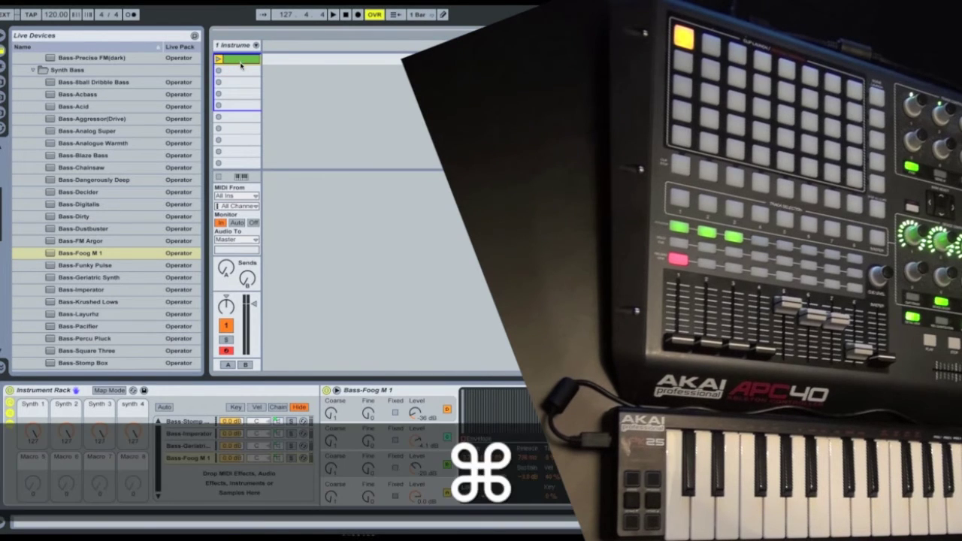
pyautogui.press('super+d')
pyautogui.press('super+d')
pyautogui.click(242, 70)
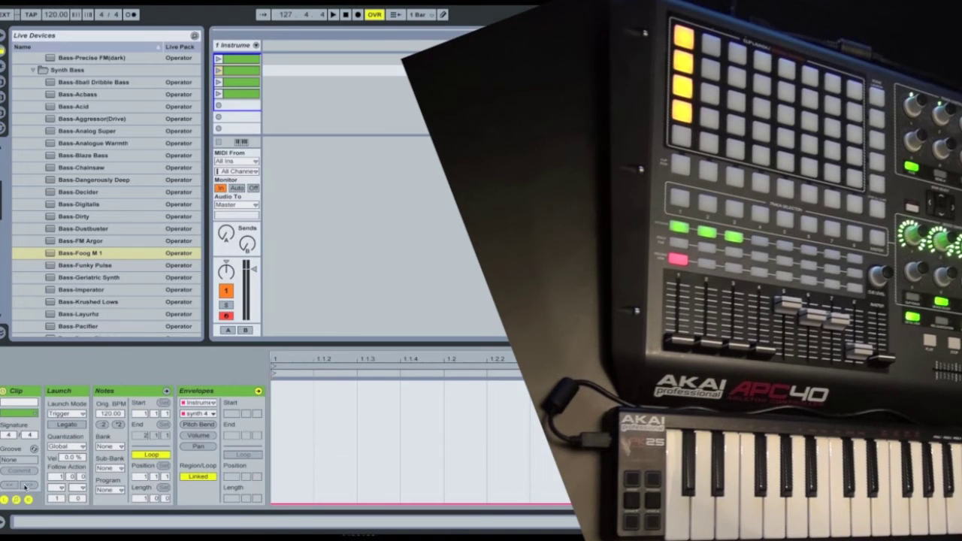
pyautogui.click(29, 500)
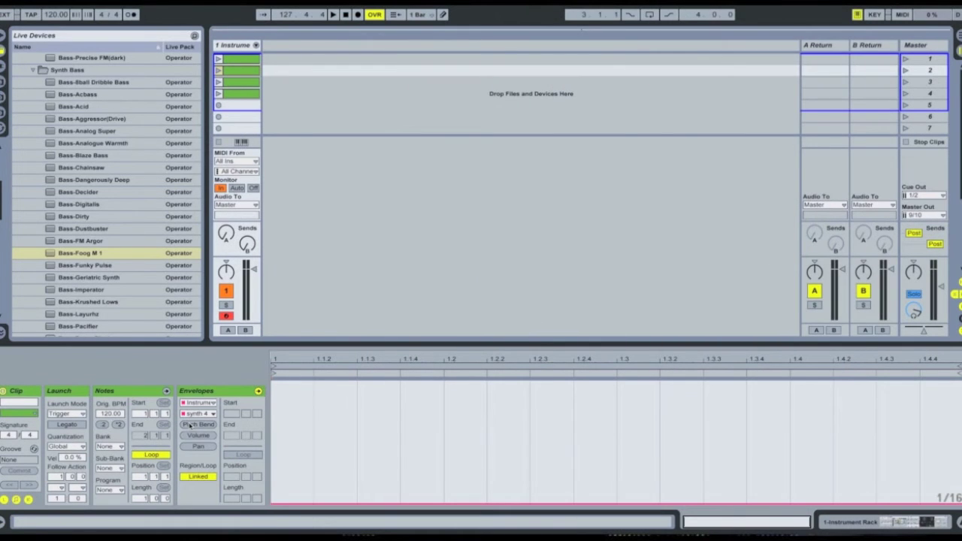
# In clip 2, raise the Instrument Rack's Synth 2 envelope to full.
pyautogui.click(197, 414)
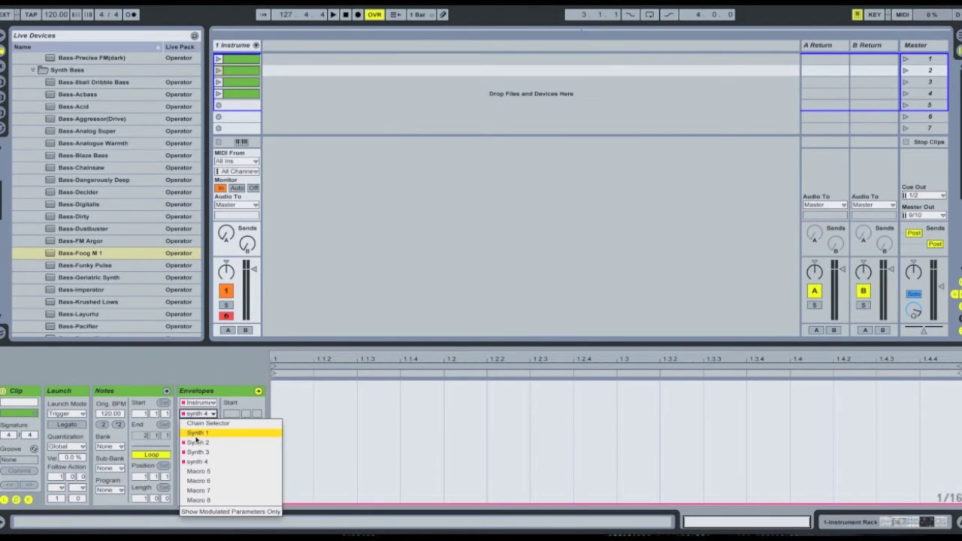
pyautogui.click(197, 434)
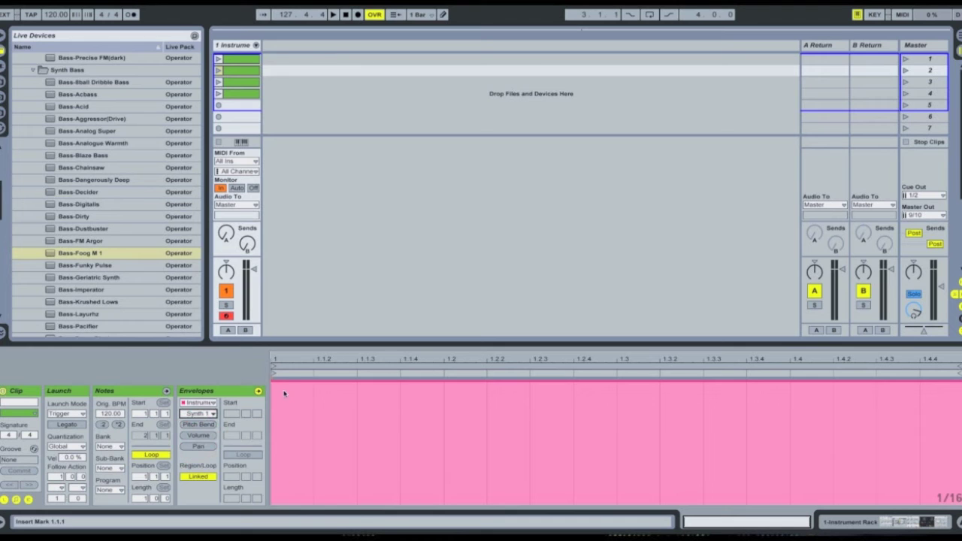
pyautogui.click(288, 435)
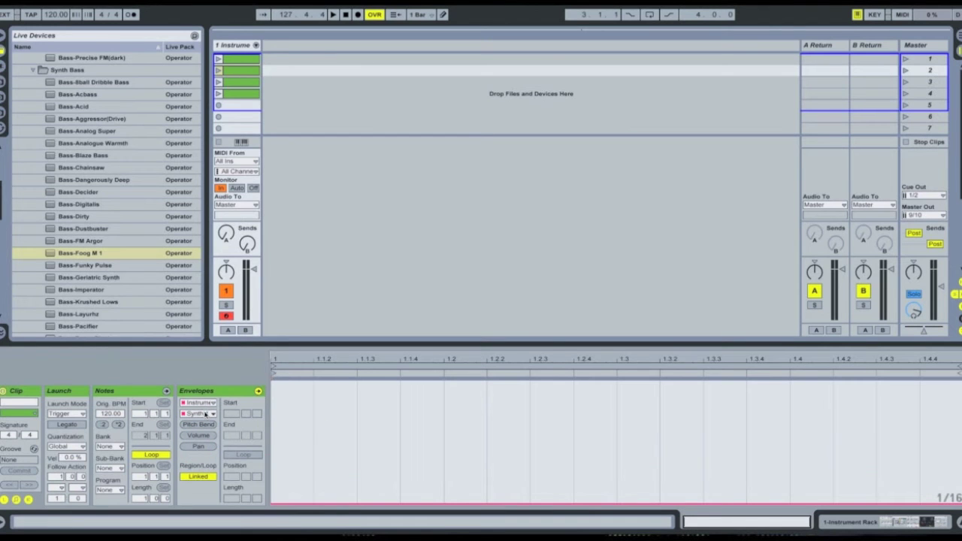
pyautogui.click(205, 414)
pyautogui.click(207, 440)
pyautogui.moveTo(315, 509)
pyautogui.mouseDown()
pyautogui.moveTo(316, 498)
pyautogui.moveTo(221, 454)
pyautogui.mouseUp()
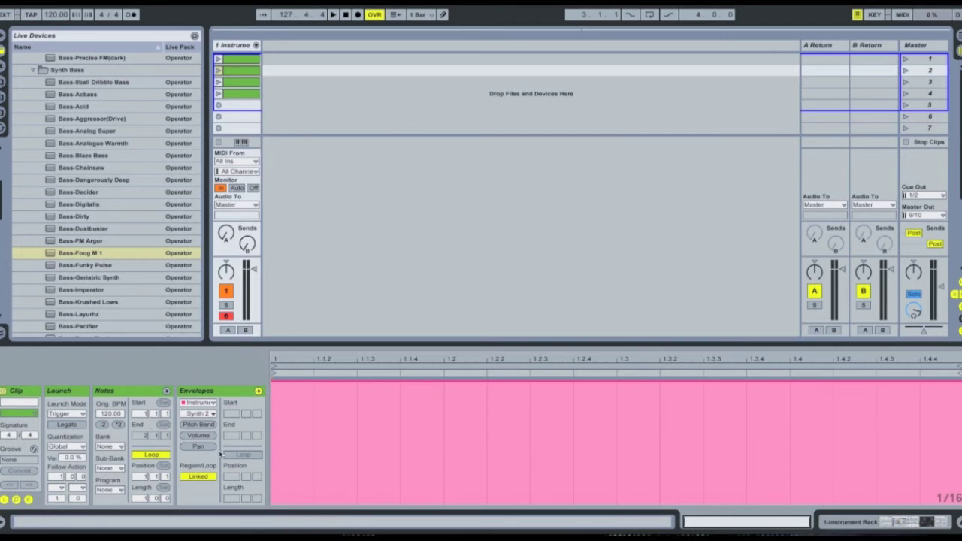
pyautogui.click(207, 402)
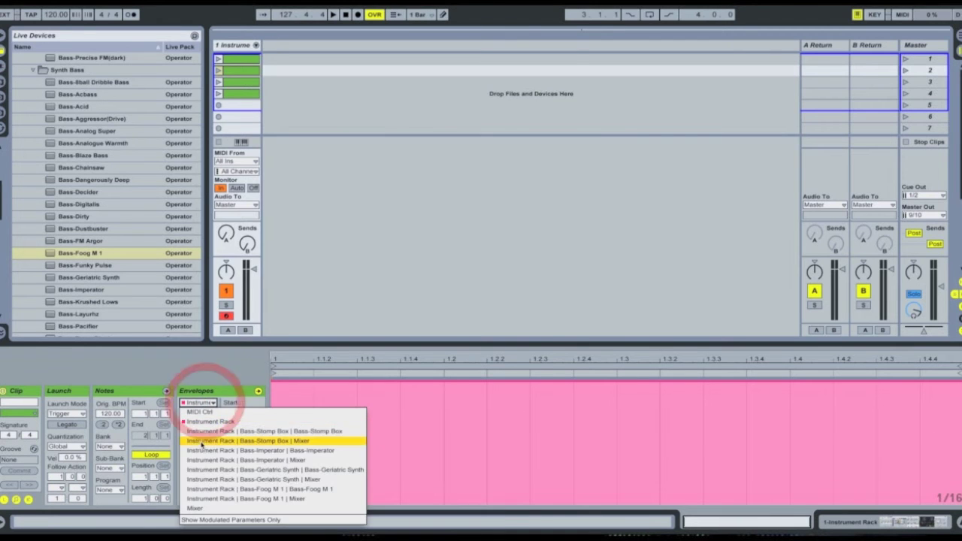
pyautogui.click(201, 416)
pyautogui.click(201, 414)
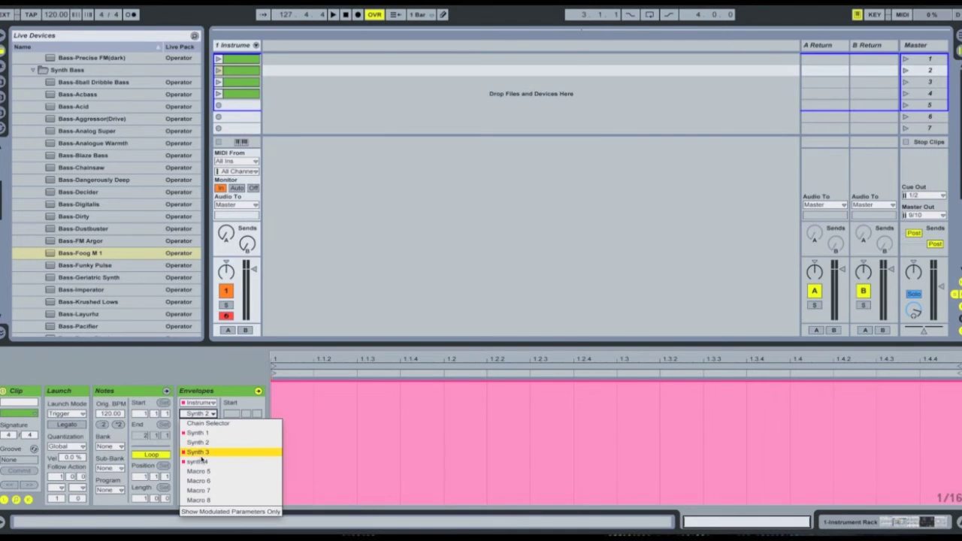
pyautogui.click(215, 433)
# In clip 3, raise the Synth 3 envelope to full.
pyautogui.click(247, 85)
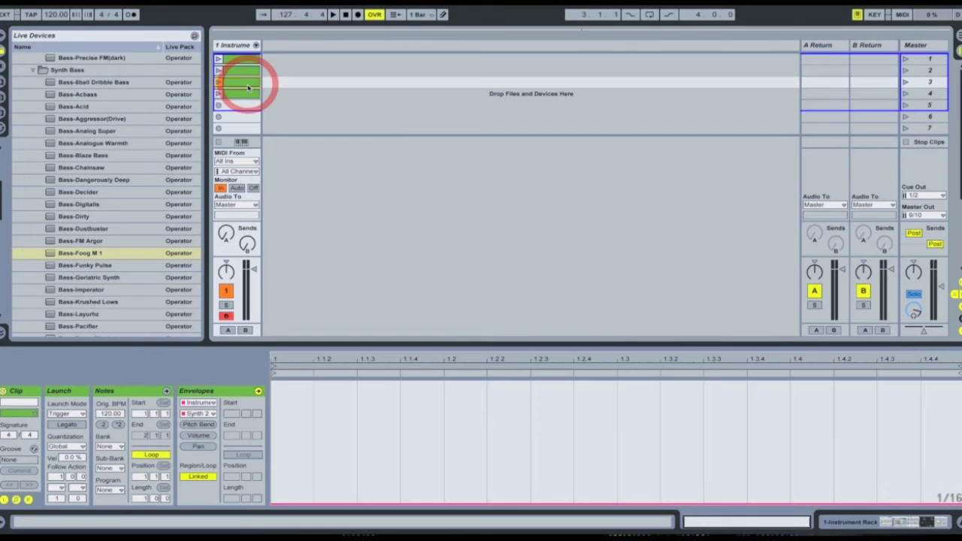
pyautogui.click(212, 415)
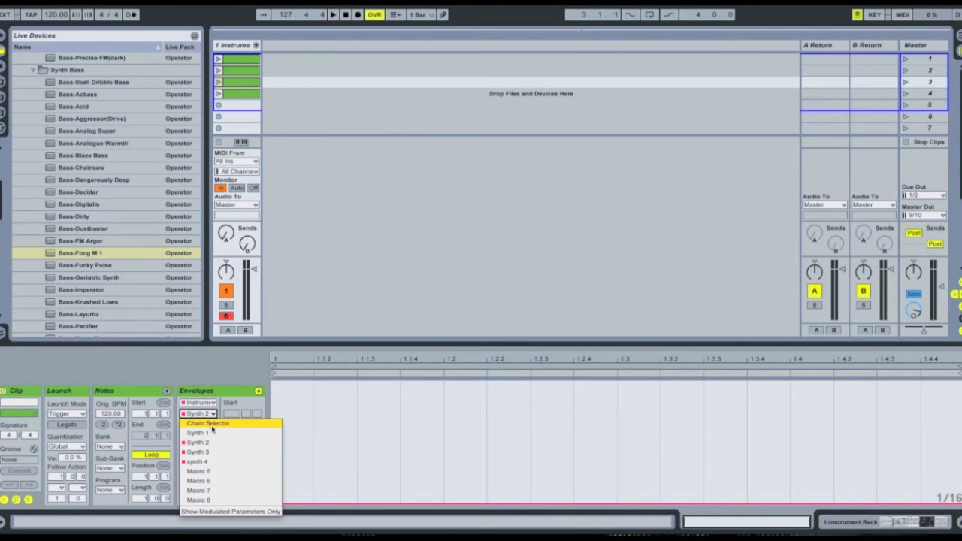
pyautogui.click(209, 429)
pyautogui.click(294, 404)
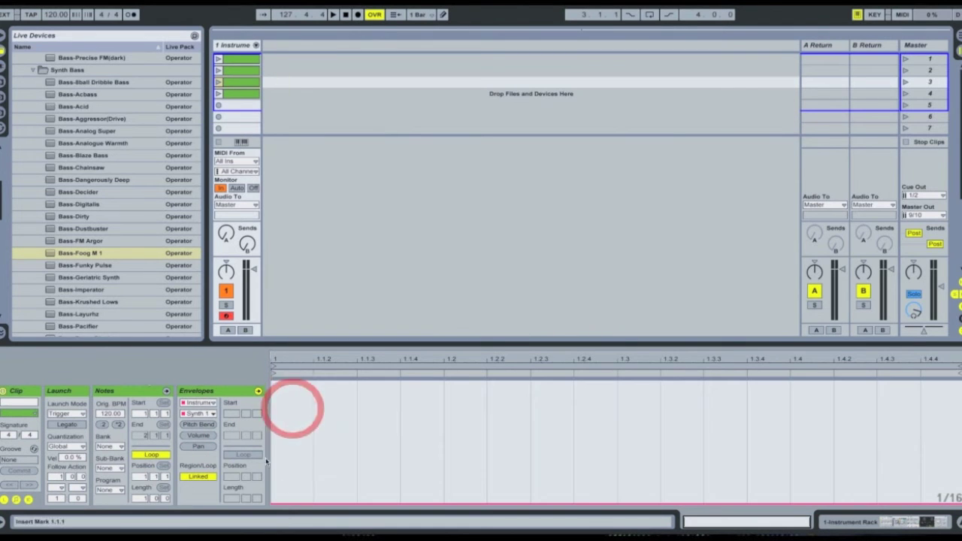
pyautogui.click(196, 416)
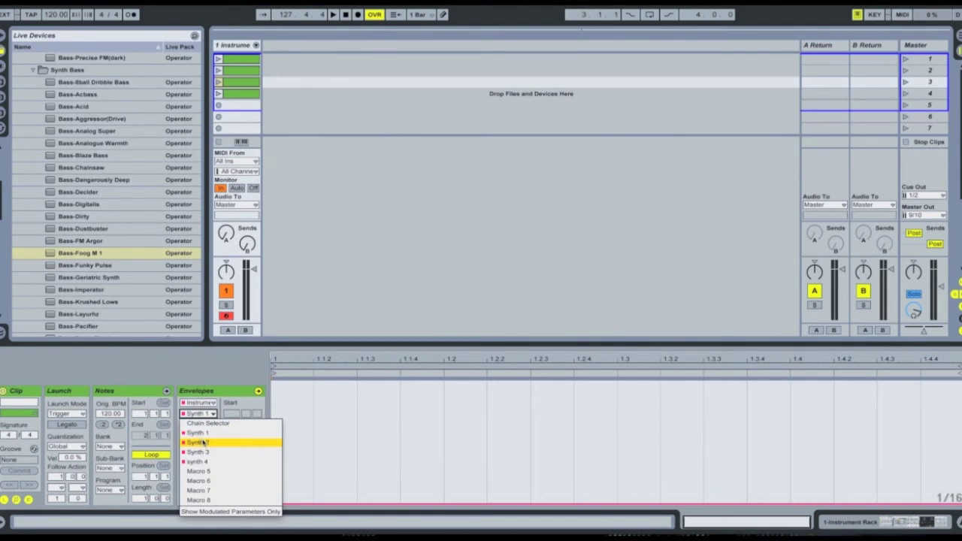
pyautogui.click(209, 453)
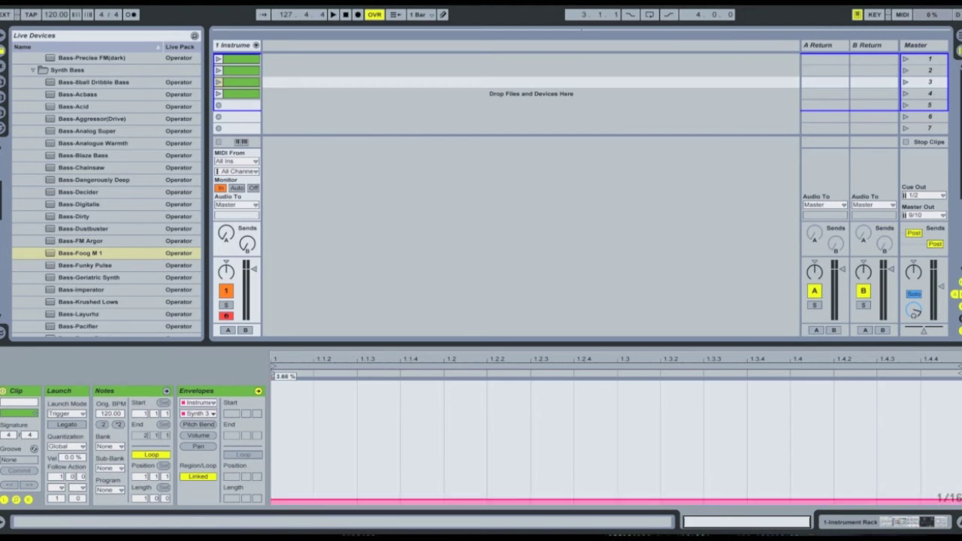
pyautogui.click(308, 502)
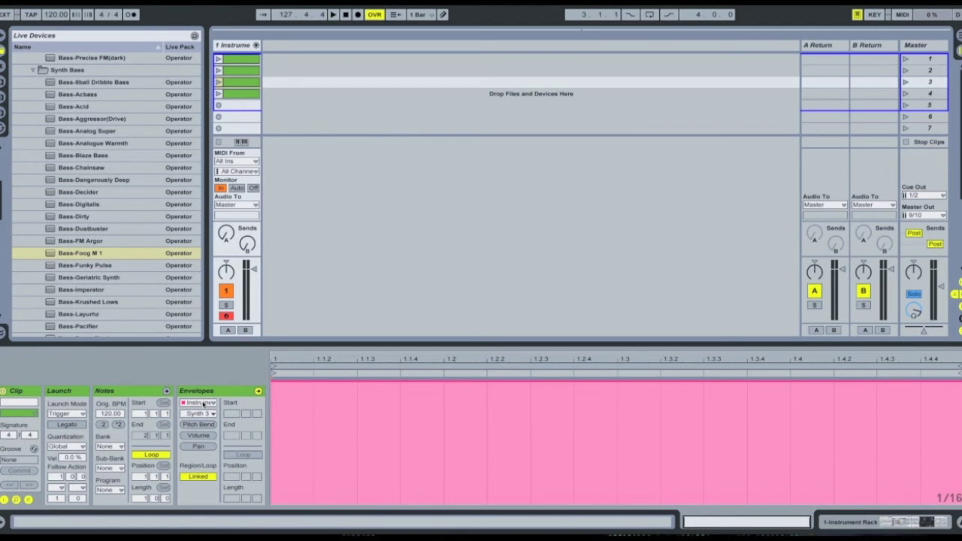
pyautogui.click(201, 404)
# In clip 4, raise the synth 4 envelope to 100%.
pyautogui.click(246, 89)
pyautogui.click(240, 94)
pyautogui.click(197, 413)
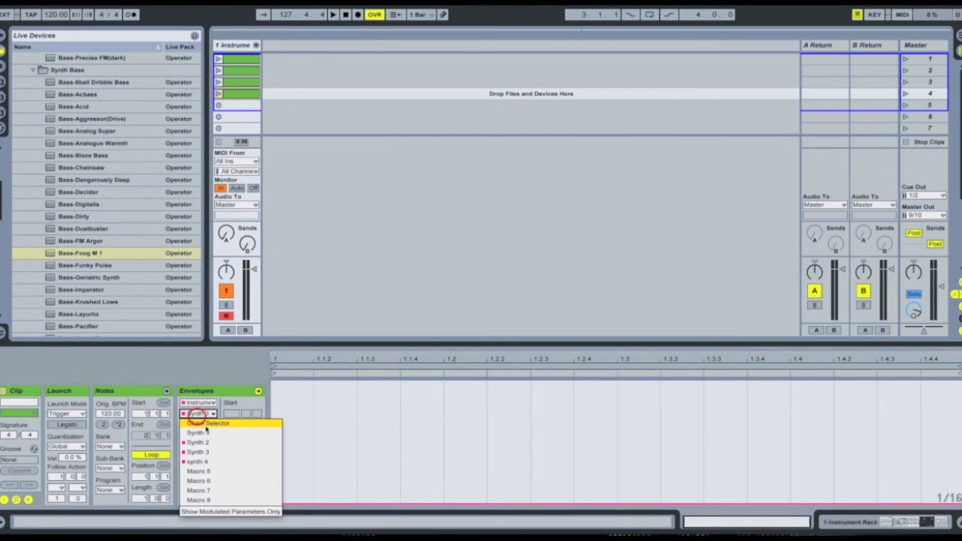
pyautogui.click(210, 439)
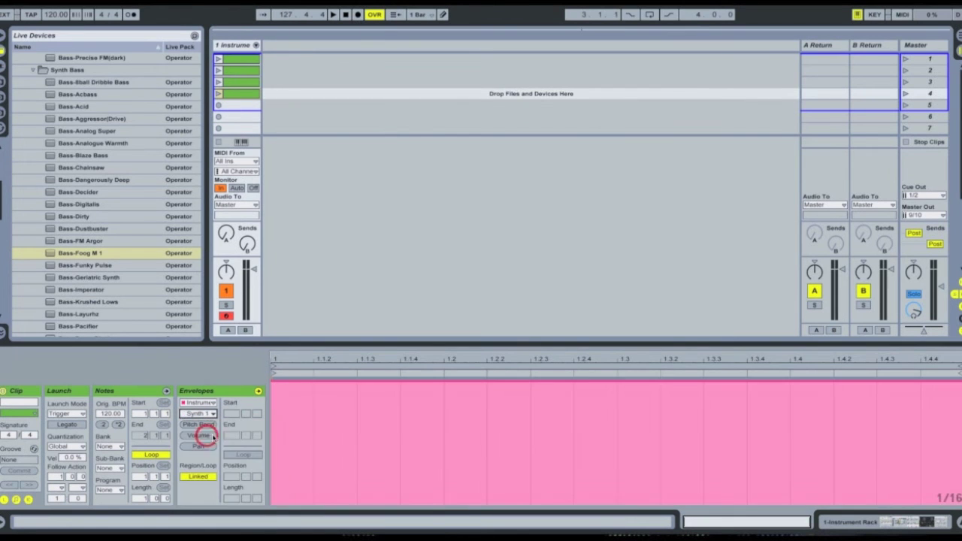
pyautogui.click(327, 384)
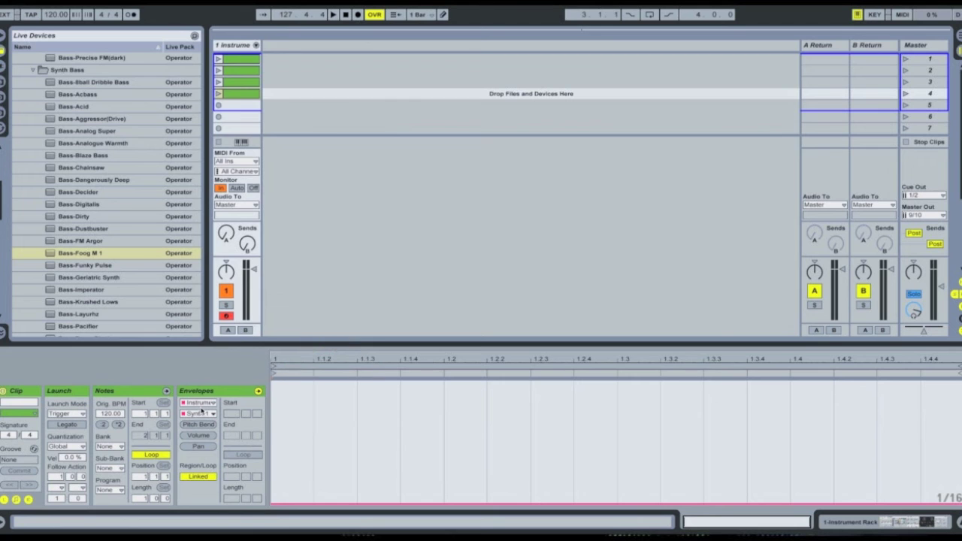
pyautogui.click(202, 412)
pyautogui.click(219, 460)
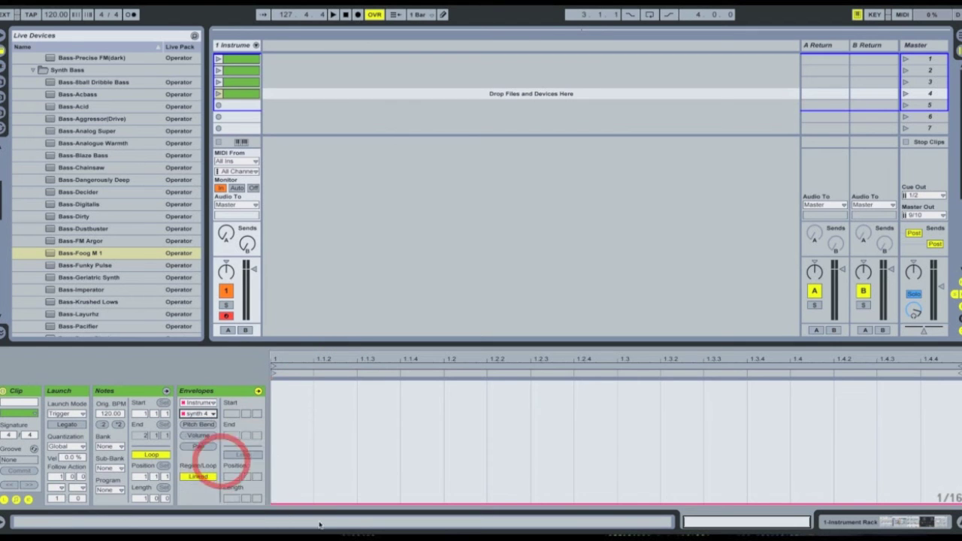
pyautogui.moveTo(319, 505); pyautogui.dragTo(319, 379)
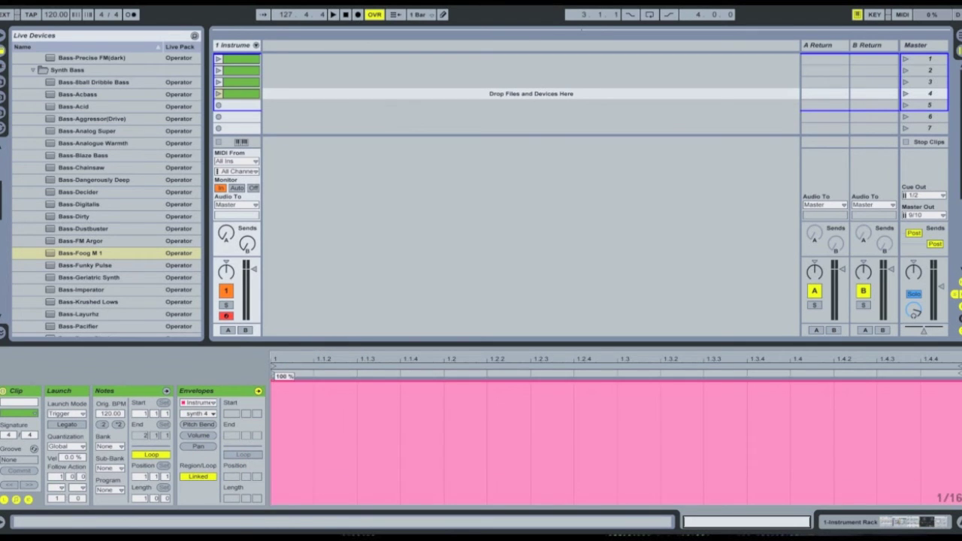
# Select all four bass clips and change their launch quantization from Global to None.
pyautogui.click(247, 97)
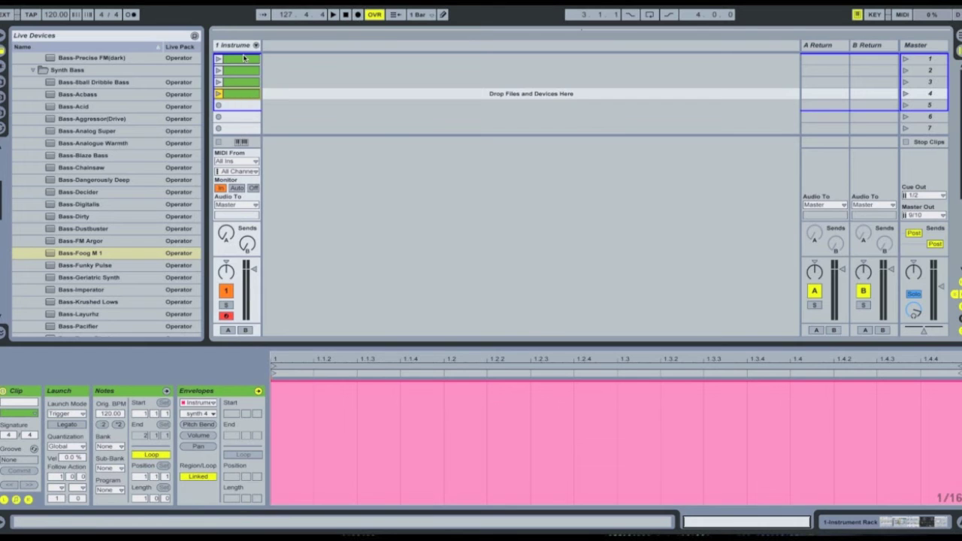
pyautogui.keyDown('shift'); pyautogui.click(244, 58); pyautogui.keyUp('shift')
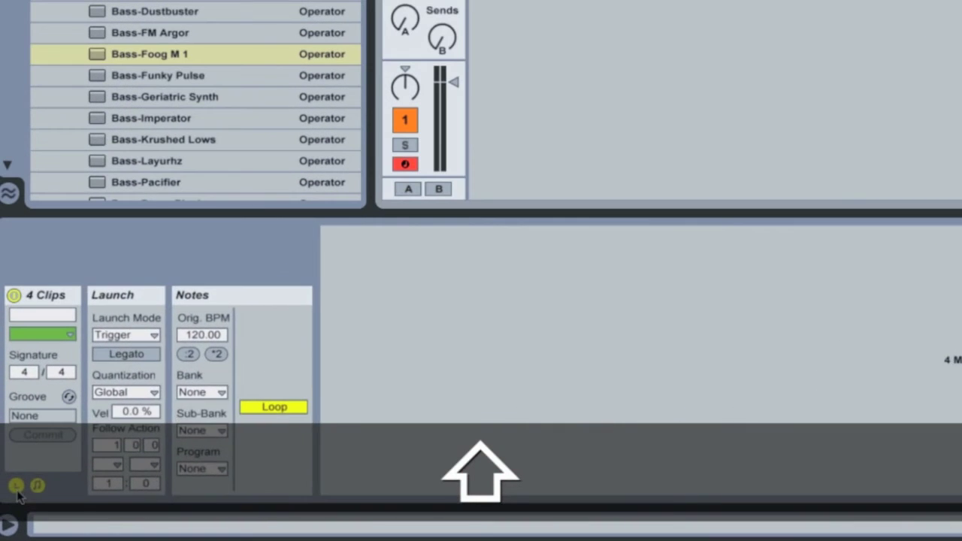
pyautogui.click(12, 489)
pyautogui.click(12, 489)
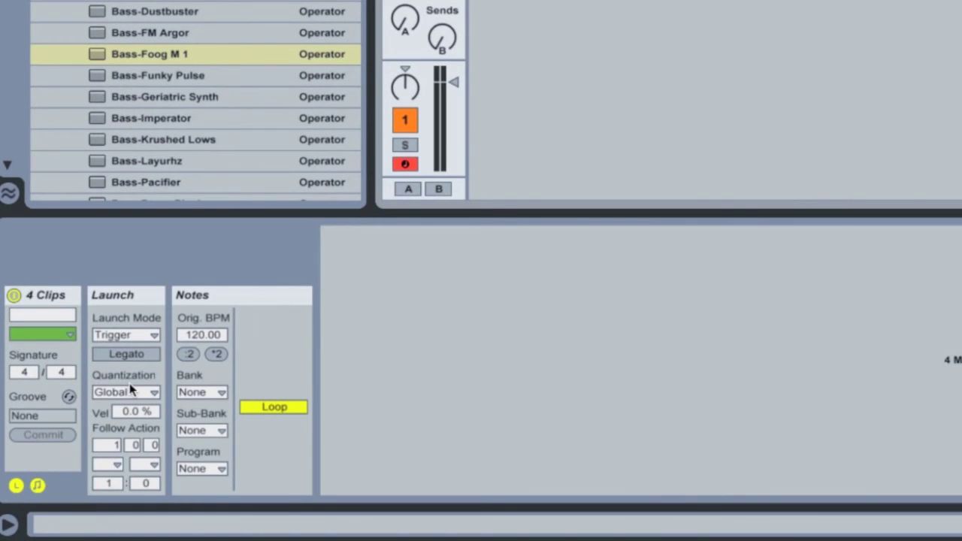
pyautogui.click(133, 392)
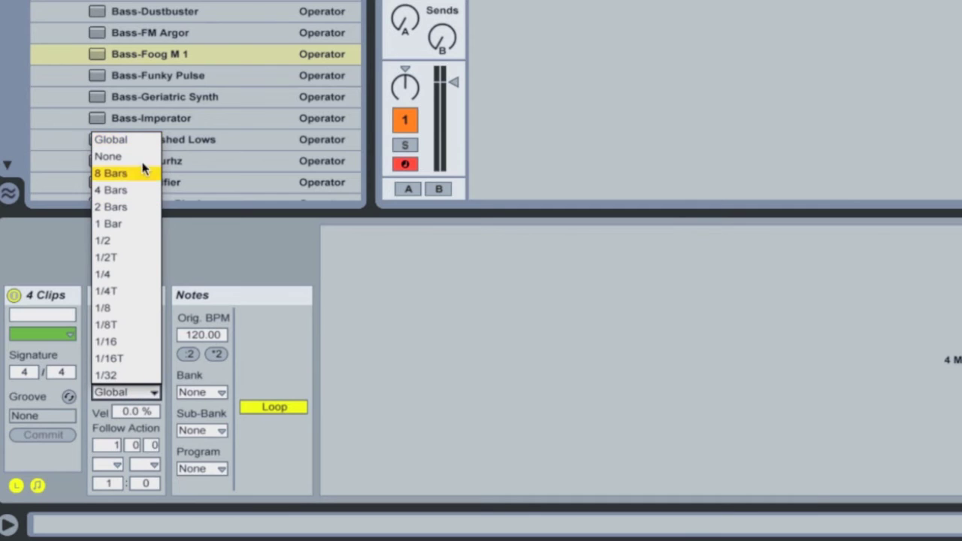
pyautogui.click(139, 139)
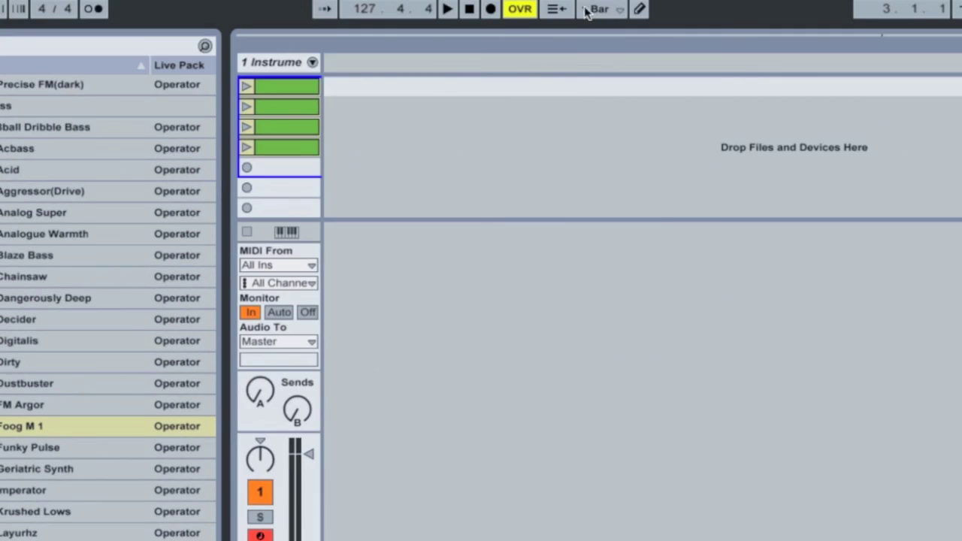
pyautogui.click(588, 9)
pyautogui.click(617, 10)
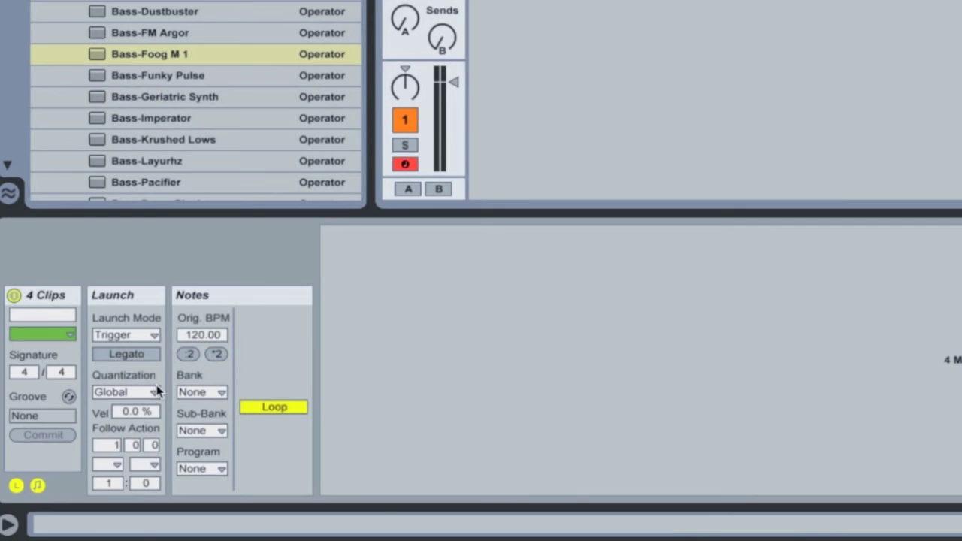
pyautogui.click(156, 389)
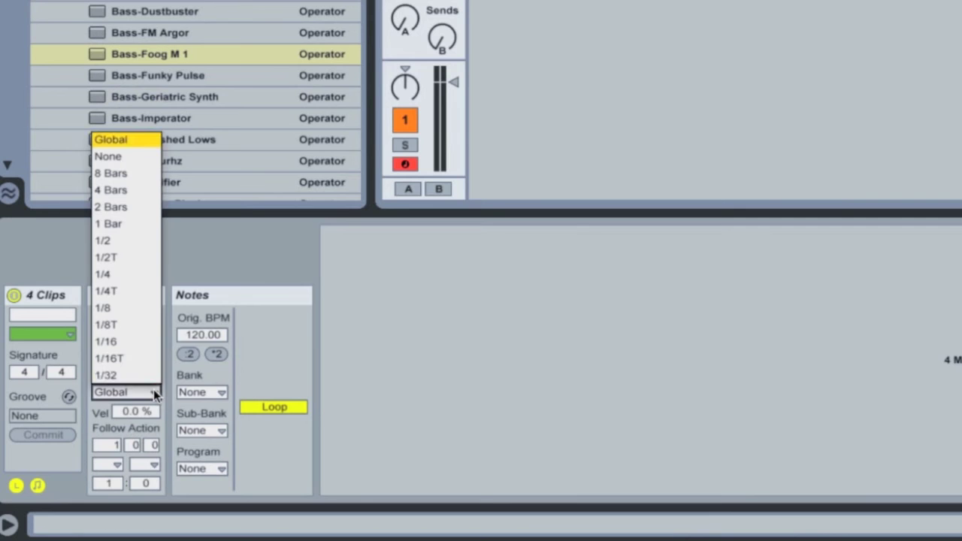
pyautogui.click(117, 155)
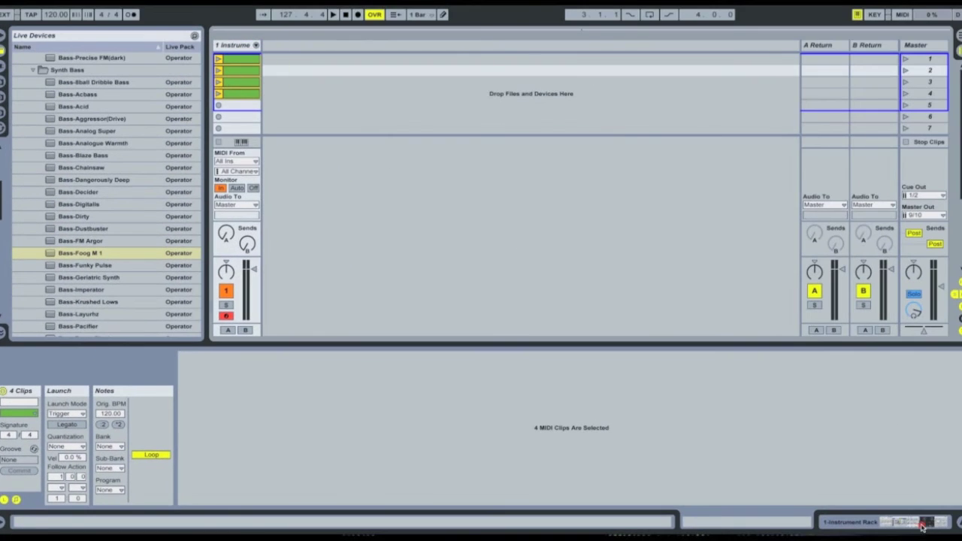
# Show the Instrument Rack and its four bass chains in the detail view.
pyautogui.click(923, 527)
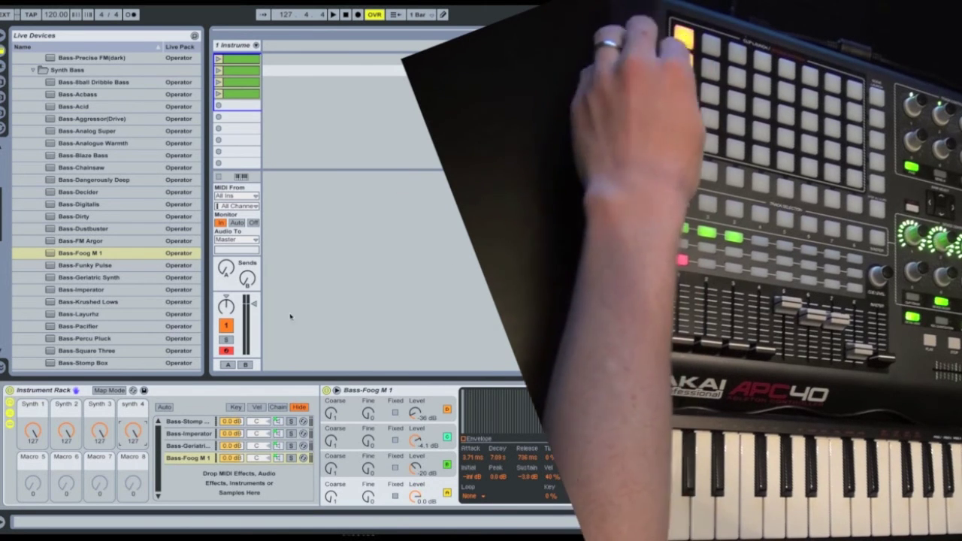
# Disarm track 1 so the bass track is no longer record-armed.
pyautogui.click(226, 351)
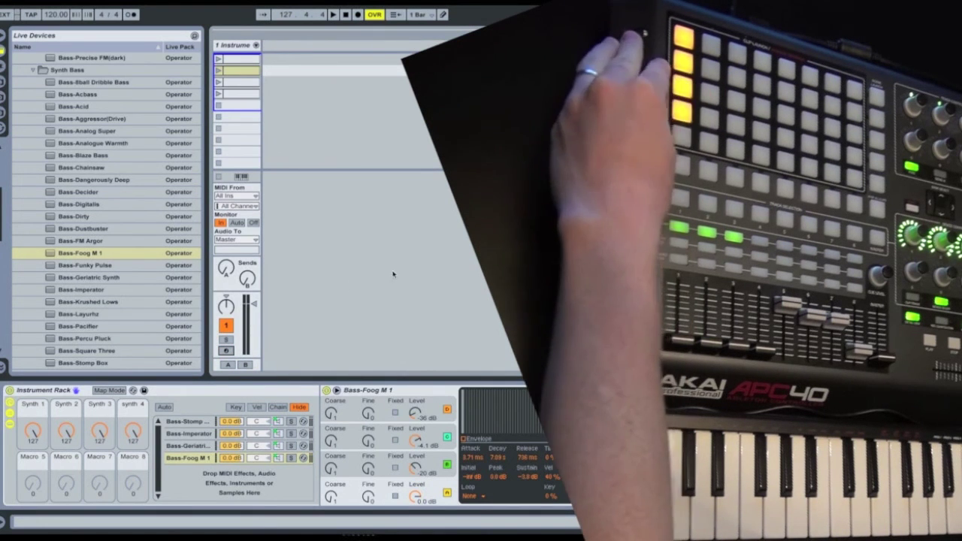